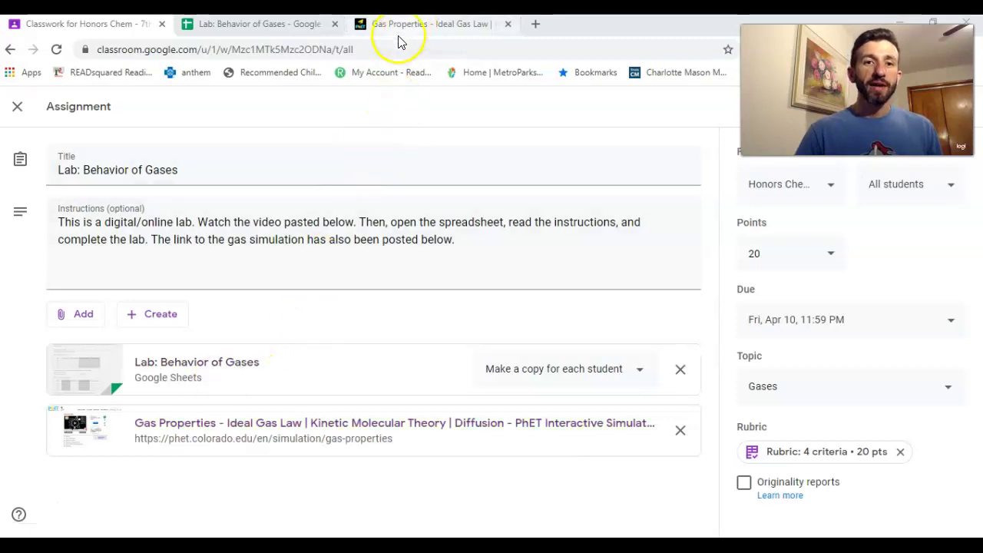
Launch PhET Gas Properties and enter its Ideal screen, showing an empty container at 0.0 atm.
{"action": "left_click", "coordinate": [377, 26]}
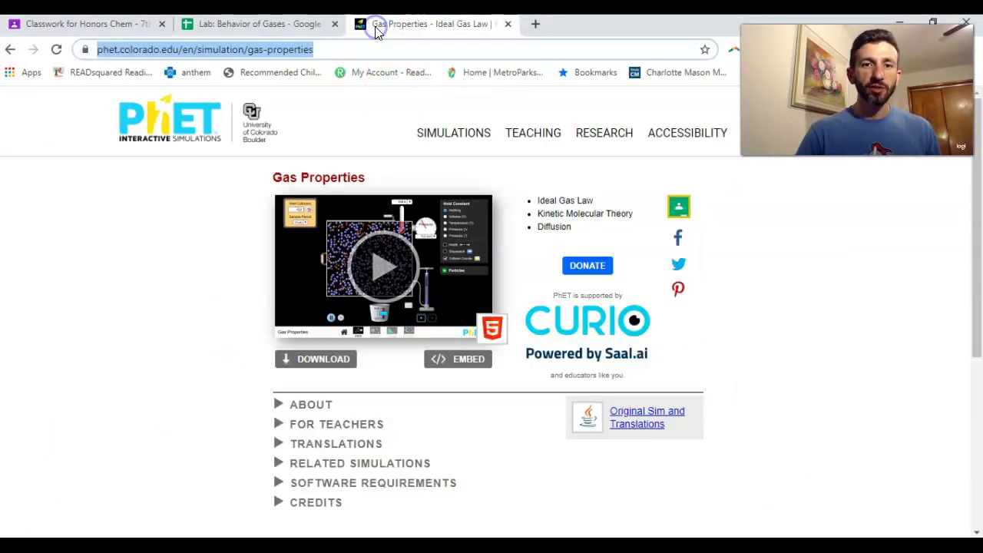
{"action": "left_click", "coordinate": [373, 263]}
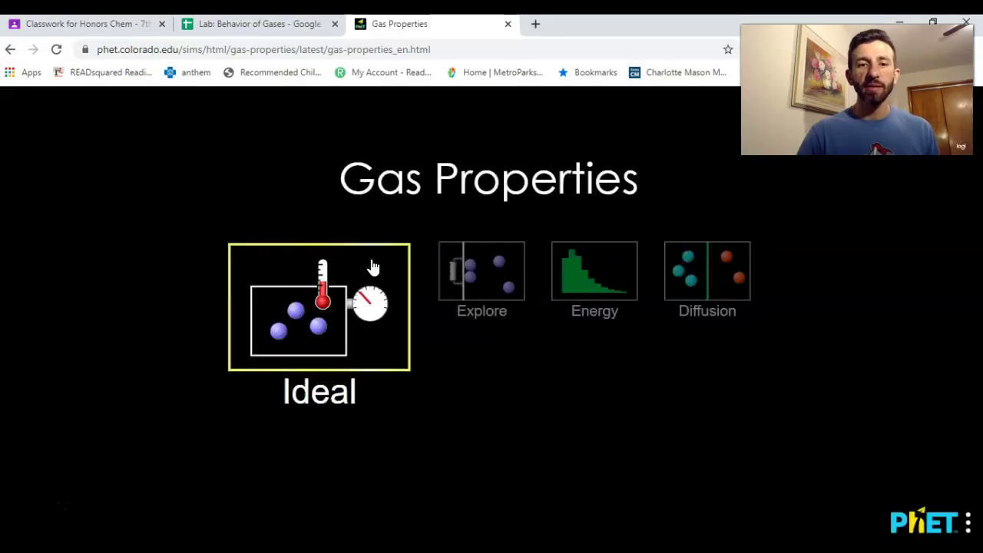
{"action": "left_click", "coordinate": [370, 301]}
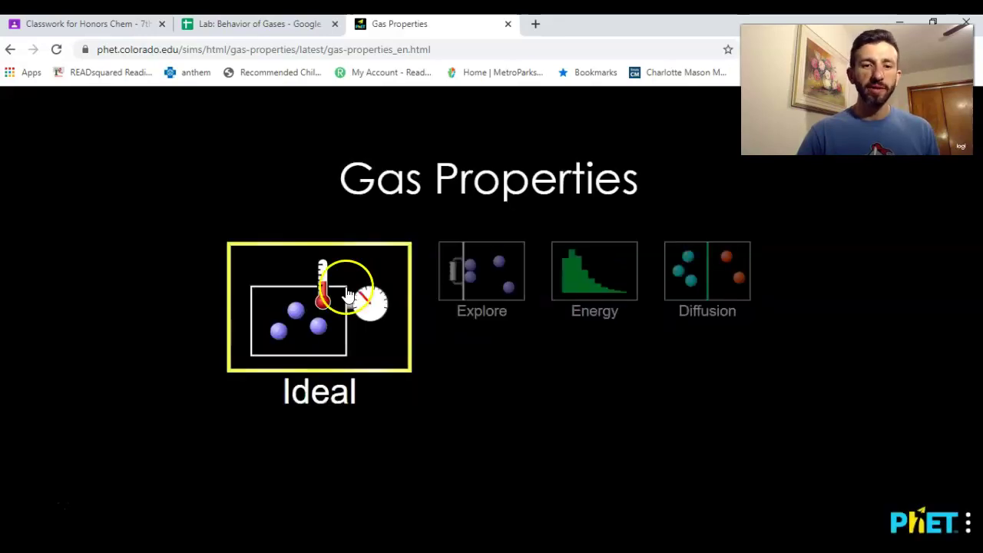
{"action": "left_click", "coordinate": [310, 313]}
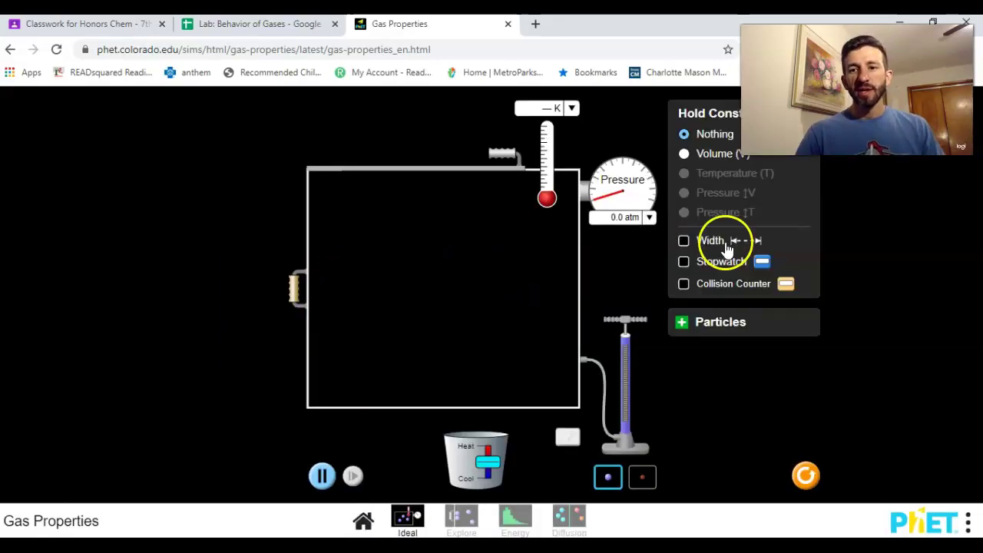
Show the 10.0 nm container width and the heavy/light particle controls, then go back to the lab sheet.
{"action": "left_click", "coordinate": [684, 243]}
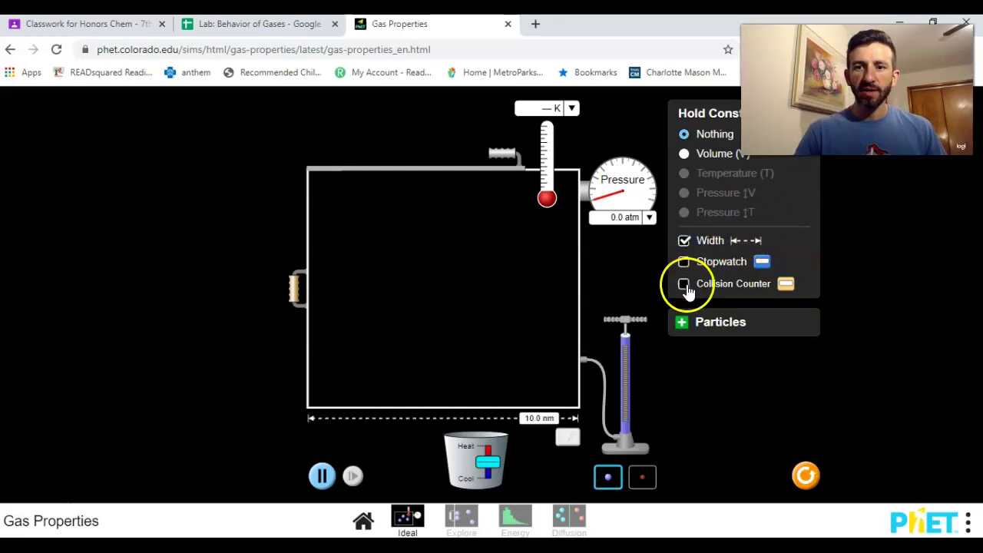
{"action": "left_click", "coordinate": [682, 322]}
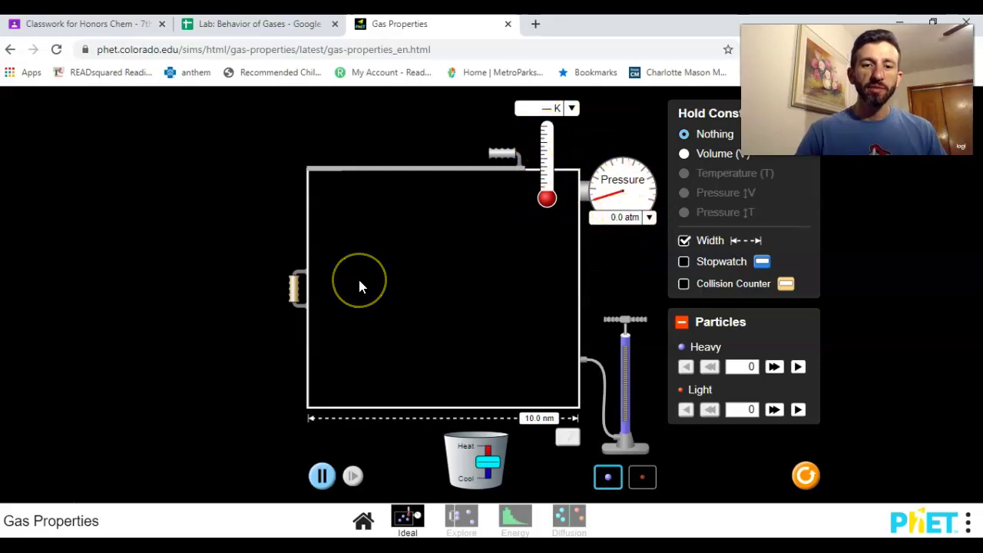
{"action": "left_click", "coordinate": [286, 31]}
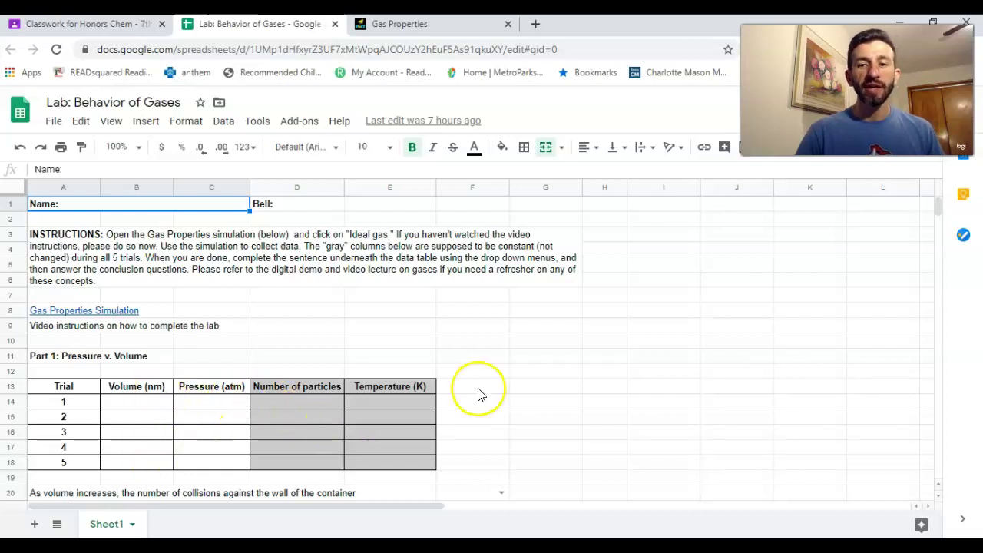
Scroll through the lab sheet to review the empty Part 1 and Part 2 trial tables.
{"action": "left_click_drag", "start_coordinate": [938, 204], "coordinate": [940, 209]}
{"action": "left_click_drag", "start_coordinate": [836, 227], "coordinate": [272, 228]}
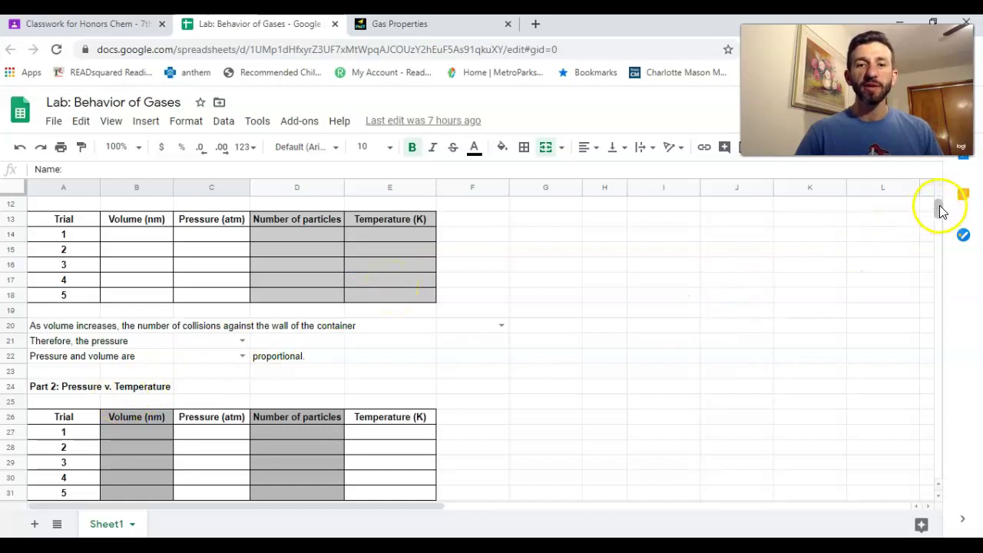
{"action": "left_click_drag", "start_coordinate": [940, 209], "coordinate": [938, 203]}
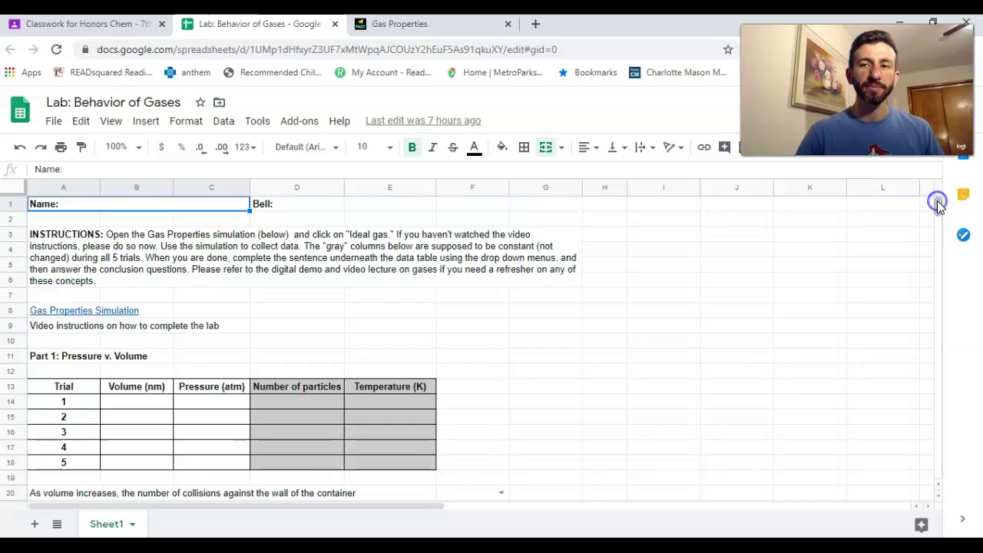
Pump 53 heavy particles into the container, reaching 300 K and about 6.4 atm.
{"action": "left_click", "coordinate": [460, 34]}
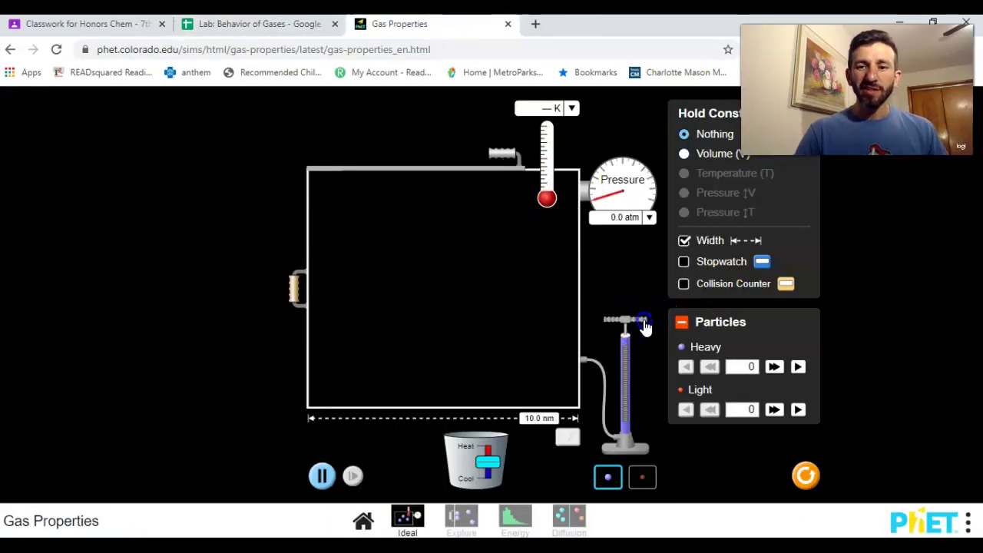
{"action": "left_click_drag", "start_coordinate": [645, 295], "coordinate": [637, 372]}
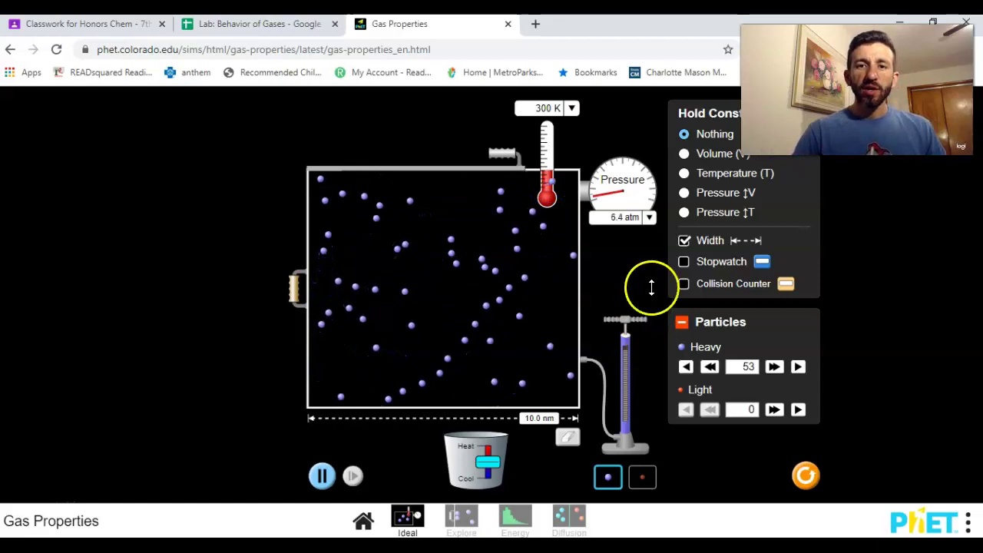
Review the Part 2 Pressure v. Temperature table, then return to the simulation.
{"action": "left_click", "coordinate": [259, 24]}
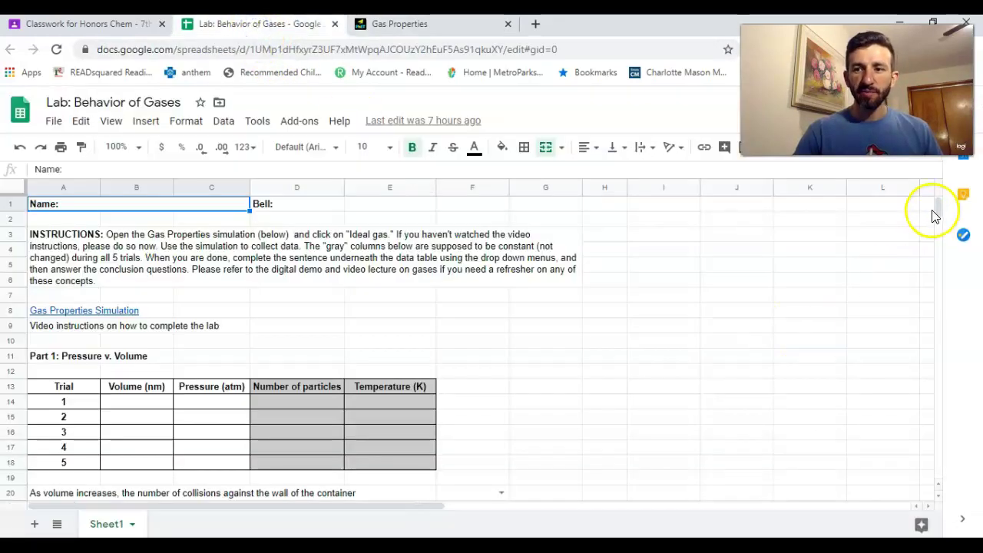
{"action": "left_click_drag", "start_coordinate": [938, 208], "coordinate": [938, 209]}
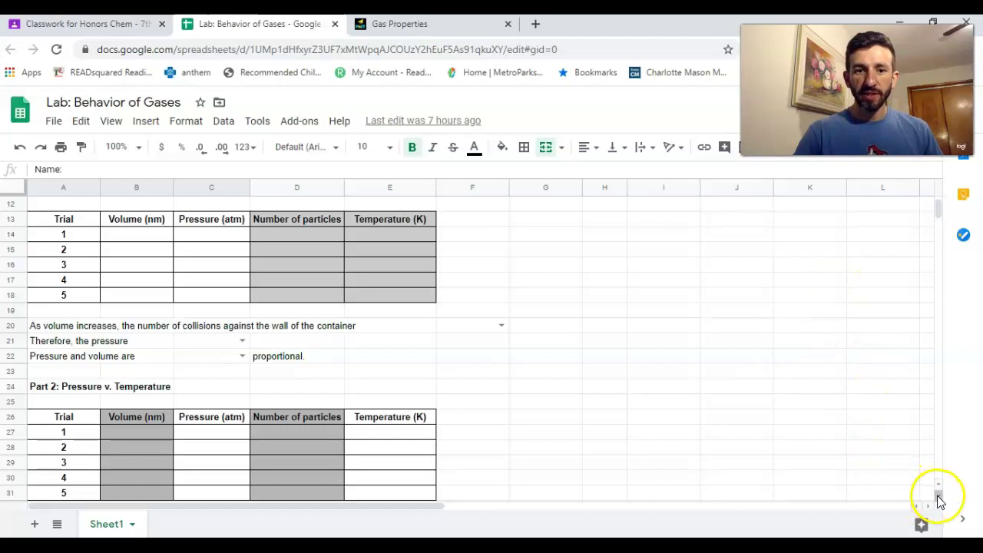
{"action": "left_click_drag", "start_coordinate": [938, 497], "coordinate": [937, 496]}
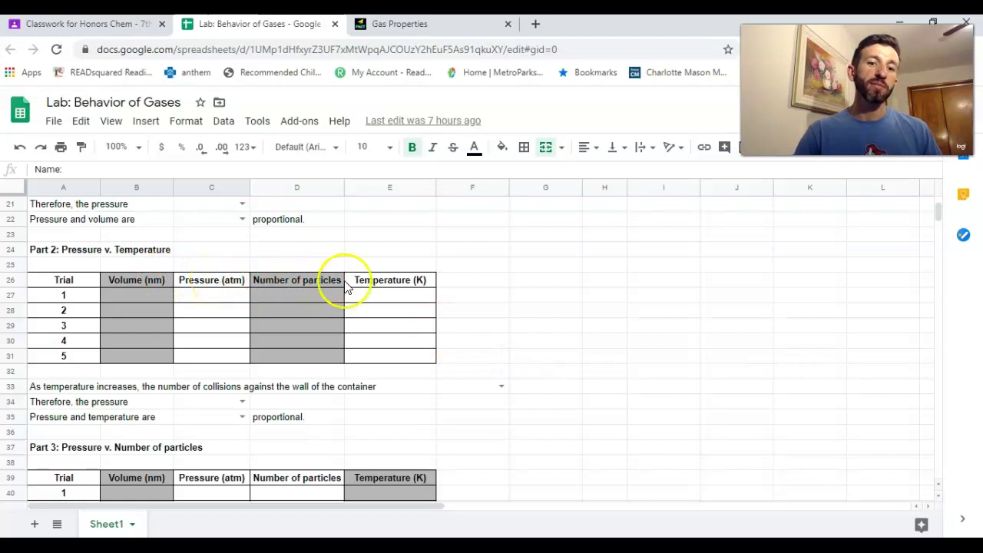
{"action": "left_click", "coordinate": [391, 23]}
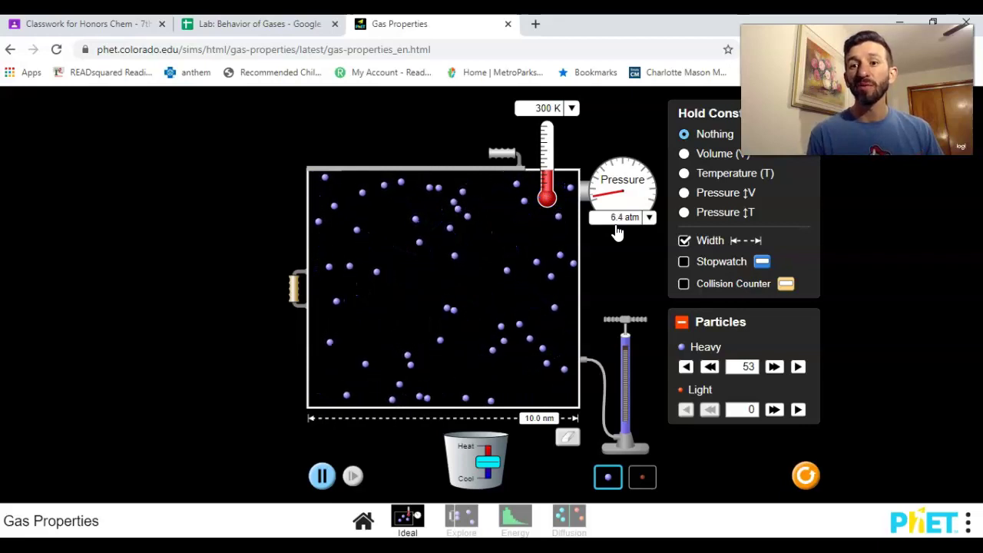
Heat the gas to 422 K (about 8.8 atm), then cool it back to 320 K.
{"action": "left_click", "coordinate": [539, 375]}
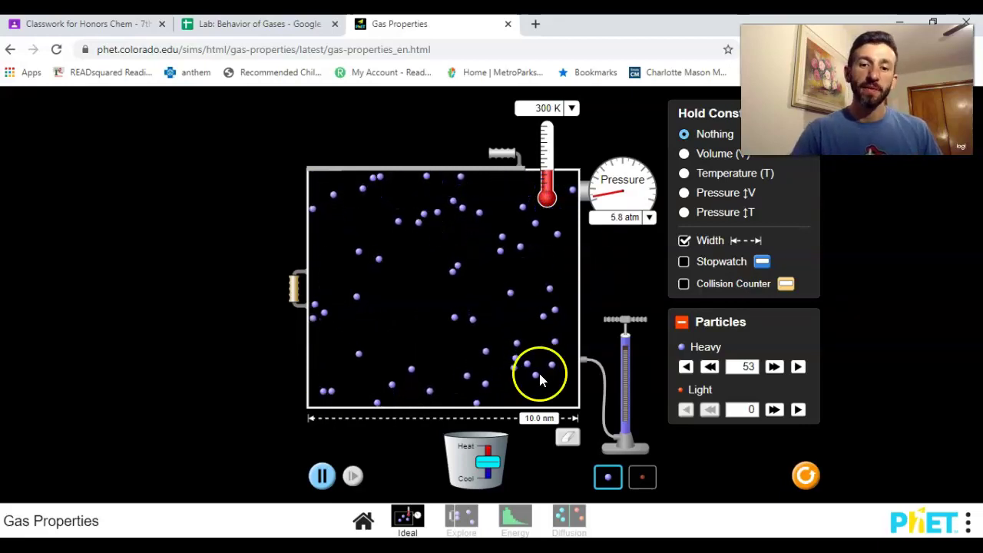
{"action": "mouse_move", "coordinate": [488, 461]}
{"action": "left_mouse_down"}
{"action": "mouse_move", "coordinate": [492, 452]}
{"action": "mouse_move", "coordinate": [495, 470]}
{"action": "left_mouse_up"}
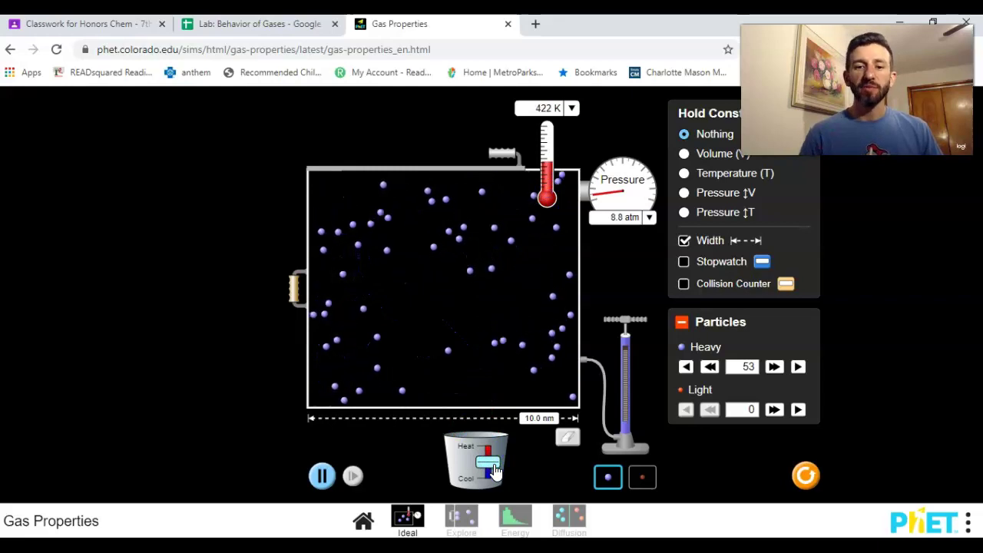
{"action": "left_click_drag", "start_coordinate": [496, 470], "coordinate": [496, 484]}
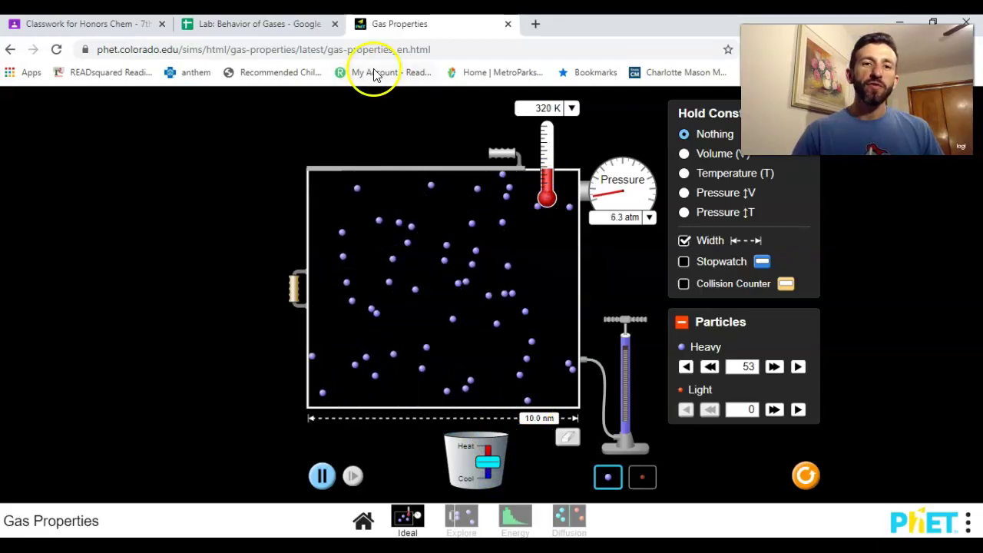
Enter trial 1's volume of 10 in B27, rechecking the simulation readings.
{"action": "left_click", "coordinate": [265, 26]}
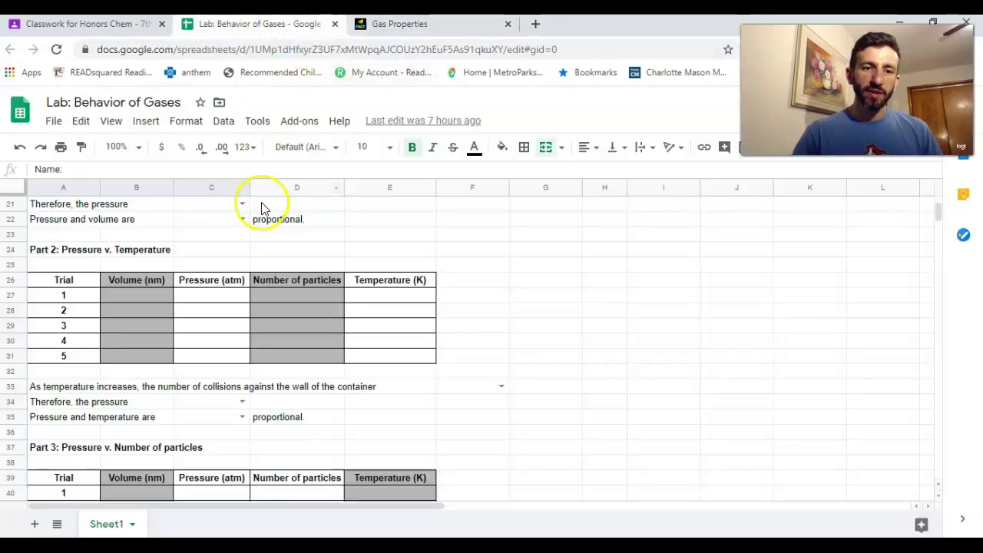
{"action": "left_click", "coordinate": [146, 299]}
{"action": "type", "text": "10.3"}
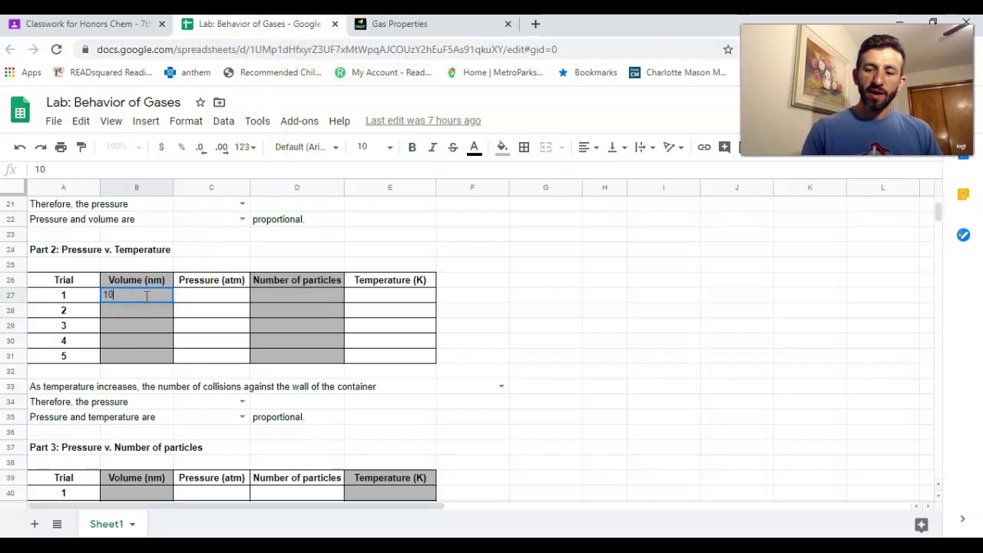
{"action": "key", "text": "Return"}
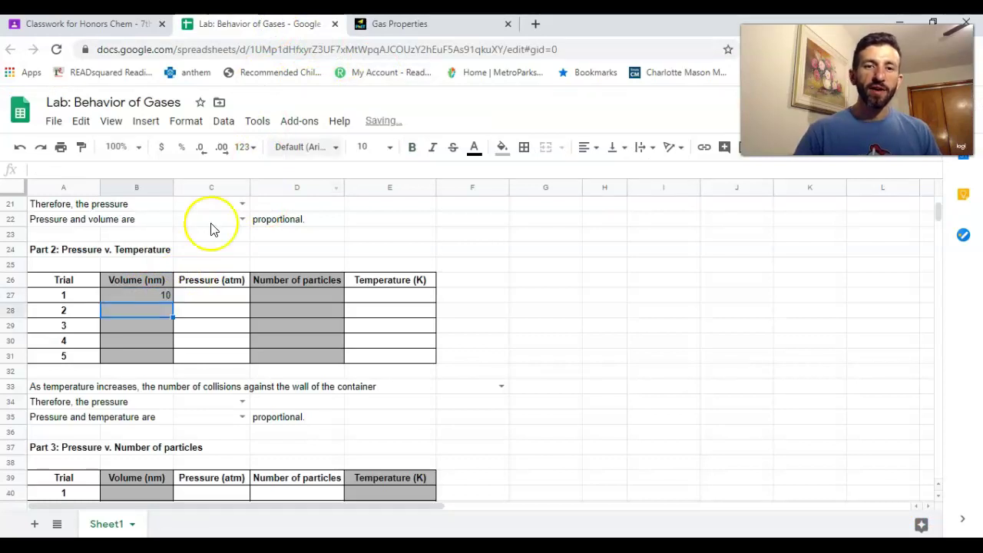
{"action": "left_click", "coordinate": [377, 24]}
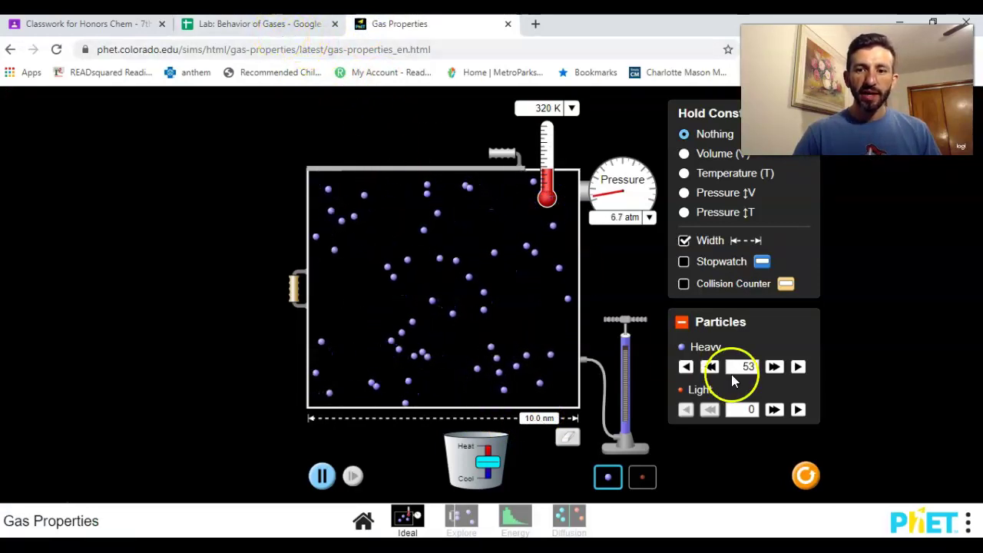
{"action": "left_click", "coordinate": [193, 25]}
Enter 53 particles for all five trials in D27:D31.
{"action": "left_click", "coordinate": [297, 294]}
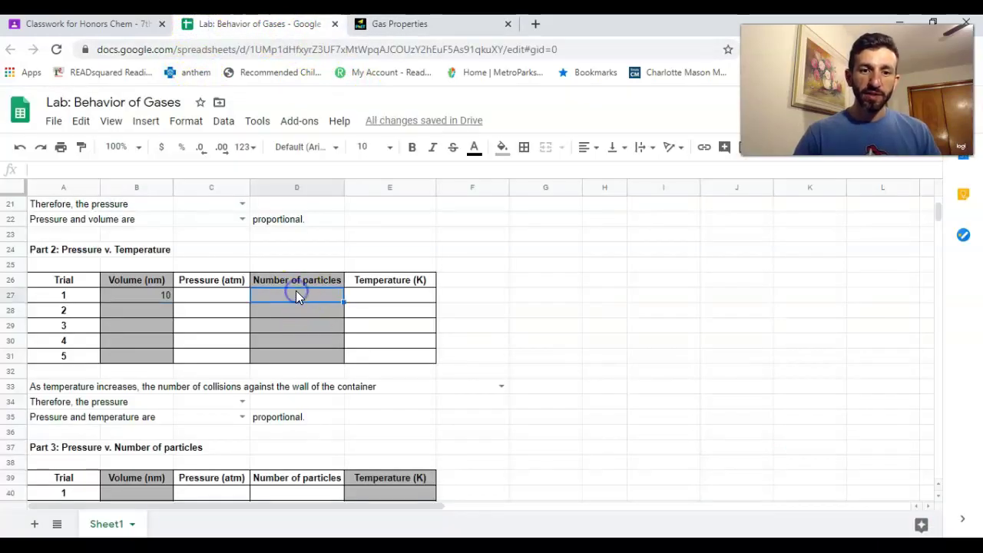
{"action": "type", "text": "53"}
{"action": "key", "text": "Return"}
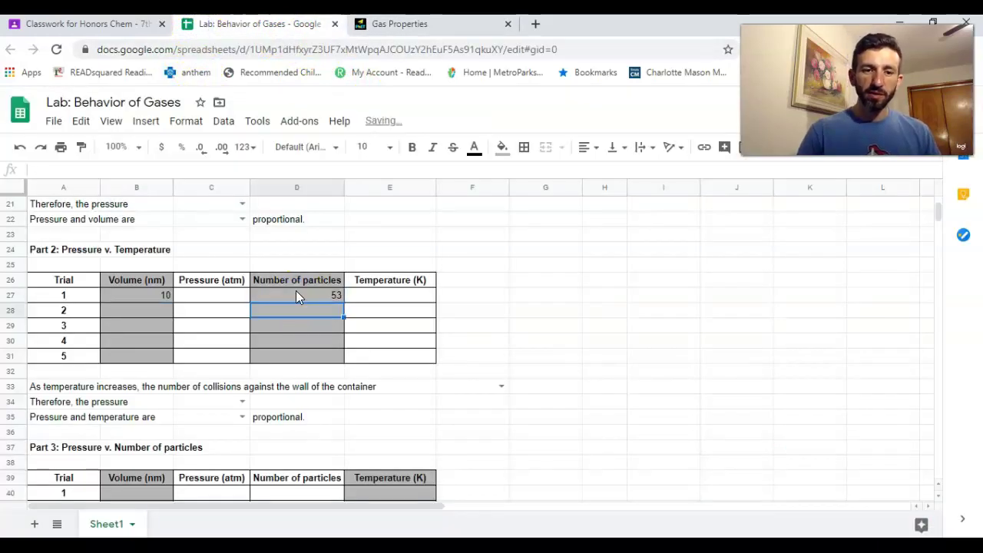
{"action": "type", "text": "53"}
{"action": "key", "text": "Return"}
{"action": "type", "text": "53"}
{"action": "key", "text": "Return"}
{"action": "type", "text": "5"}
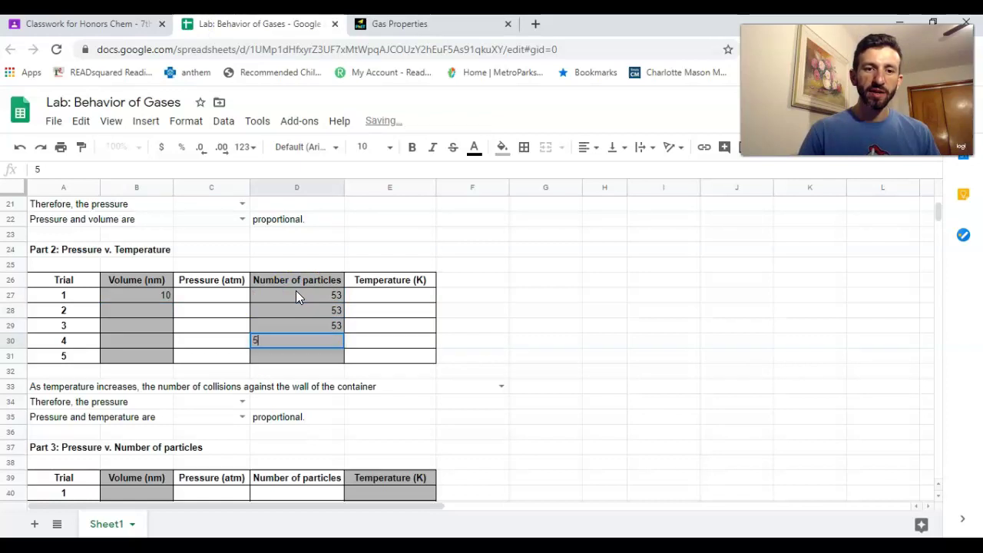
{"action": "type", "text": "3"}
{"action": "key", "text": "Return"}
{"action": "type", "text": "53"}
{"action": "key", "text": "Return"}
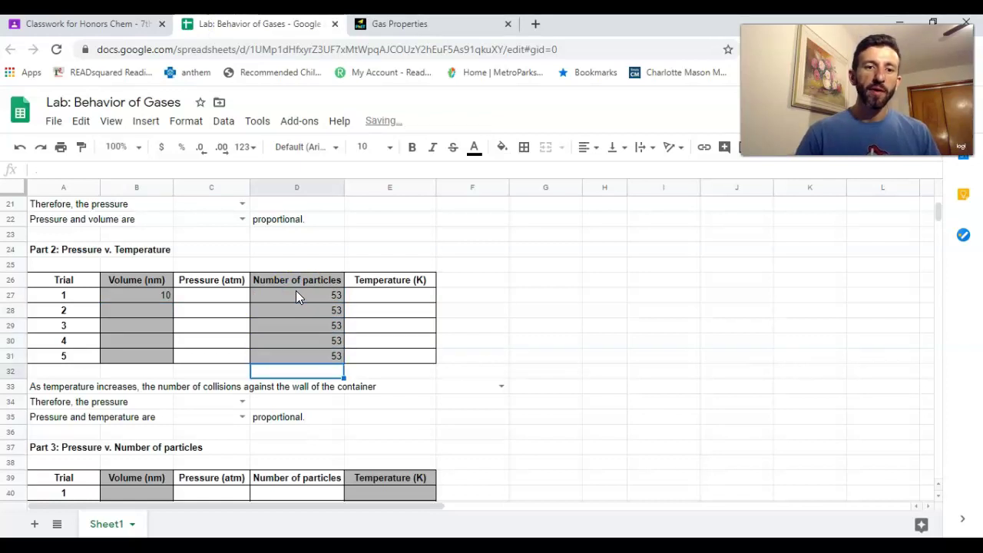
Copy volume 10 down B27:B31 for trials 2 through 5.
{"action": "left_click", "coordinate": [156, 297]}
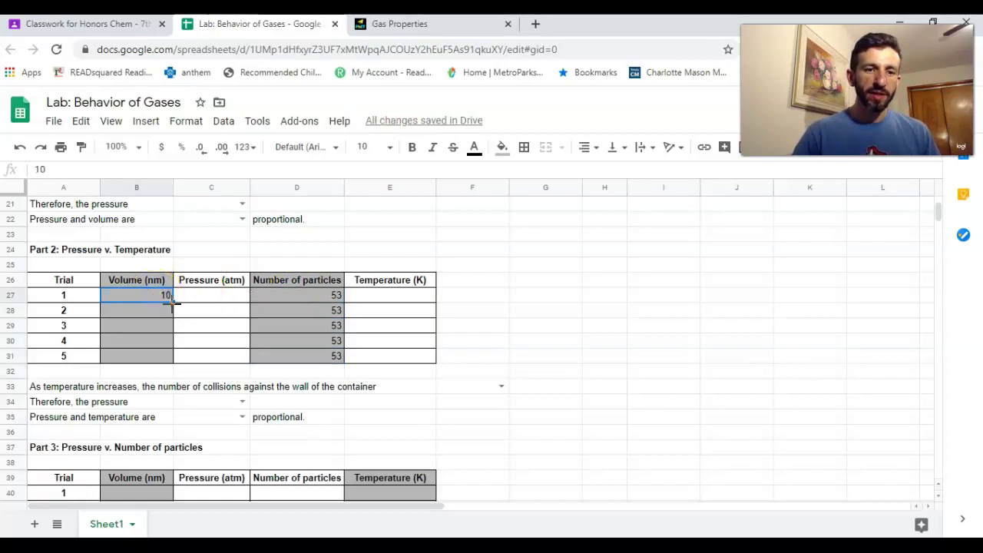
{"action": "left_click", "coordinate": [174, 302]}
{"action": "left_click_drag", "start_coordinate": [168, 356], "coordinate": [170, 364]}
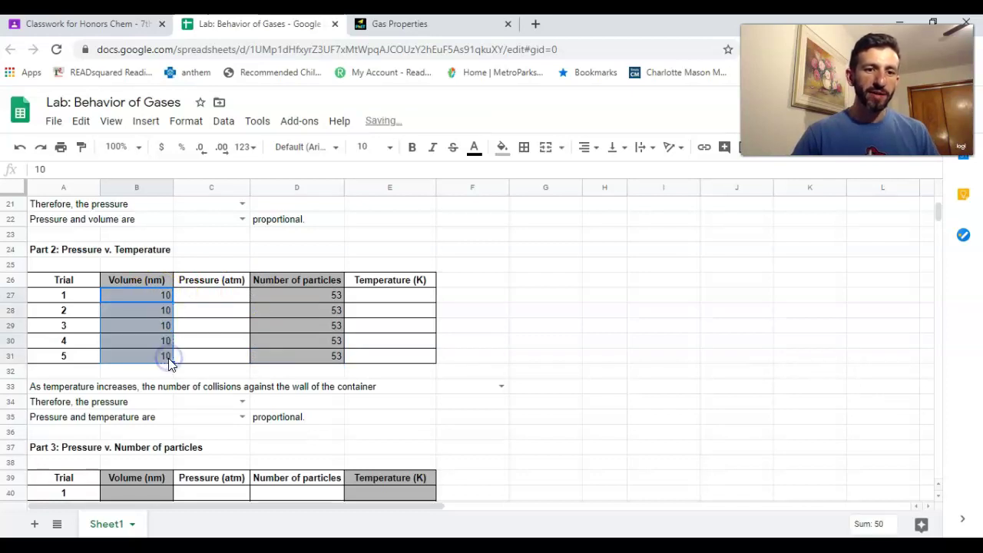
Enter the Temperature (K) values 100–500 in E27:E31.
{"action": "left_click", "coordinate": [357, 298]}
{"action": "type", "text": "100"}
{"action": "key", "text": "Return"}
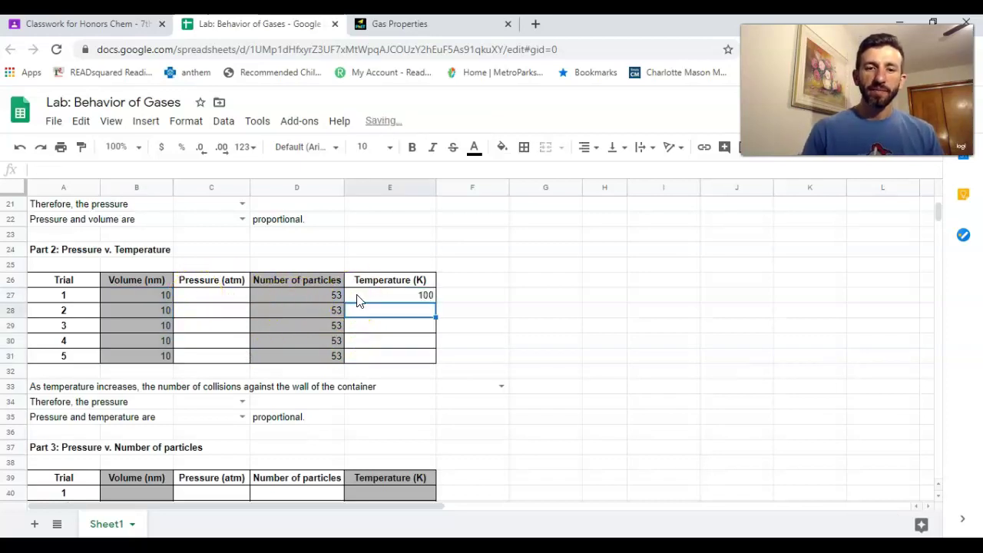
{"action": "key", "text": "Return"}
{"action": "type", "text": "300"}
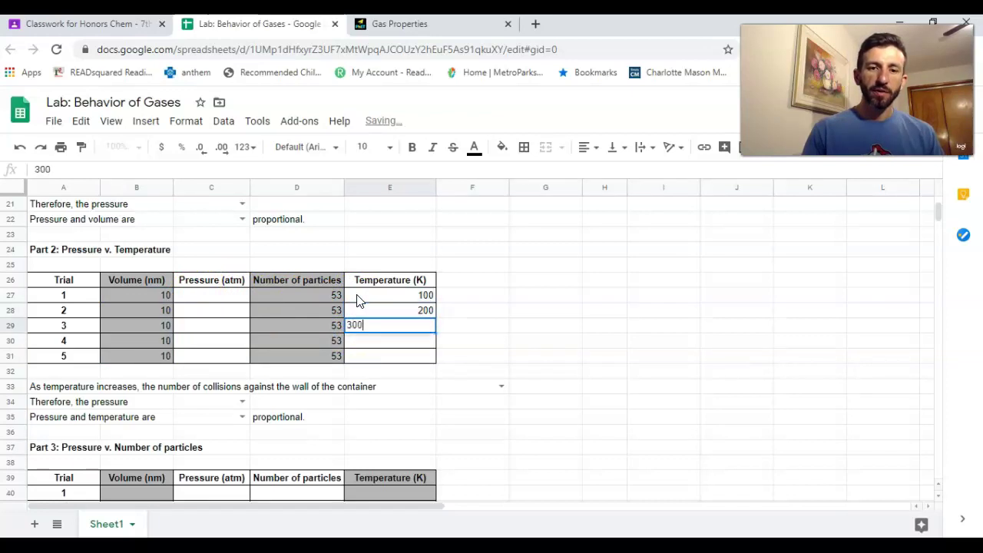
{"action": "key", "text": "Return"}
{"action": "type", "text": "400"}
{"action": "key", "text": "Return"}
{"action": "key", "text": "Return"}
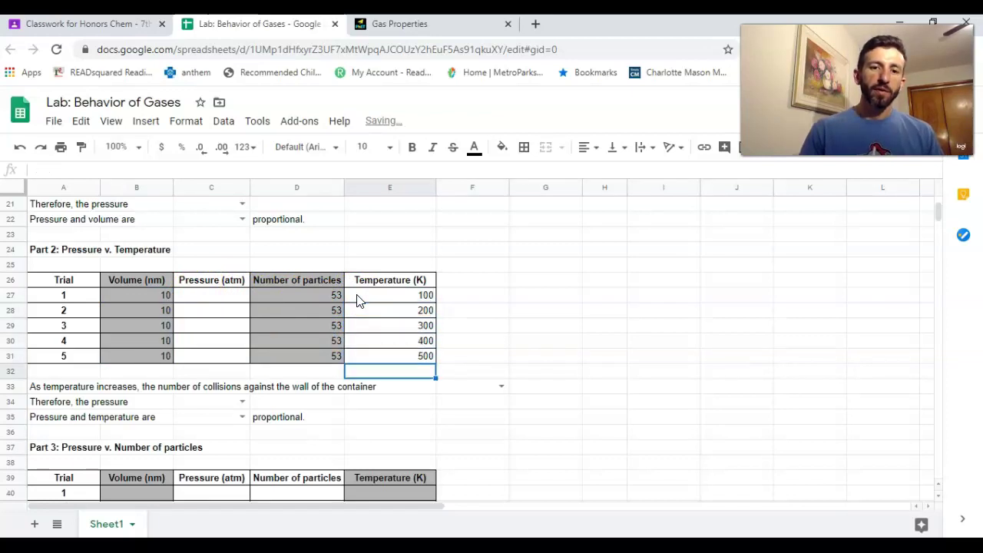
Enter pressures 2, 4, 8, 16 and 32 atm in C27:C31.
{"action": "left_click", "coordinate": [228, 299]}
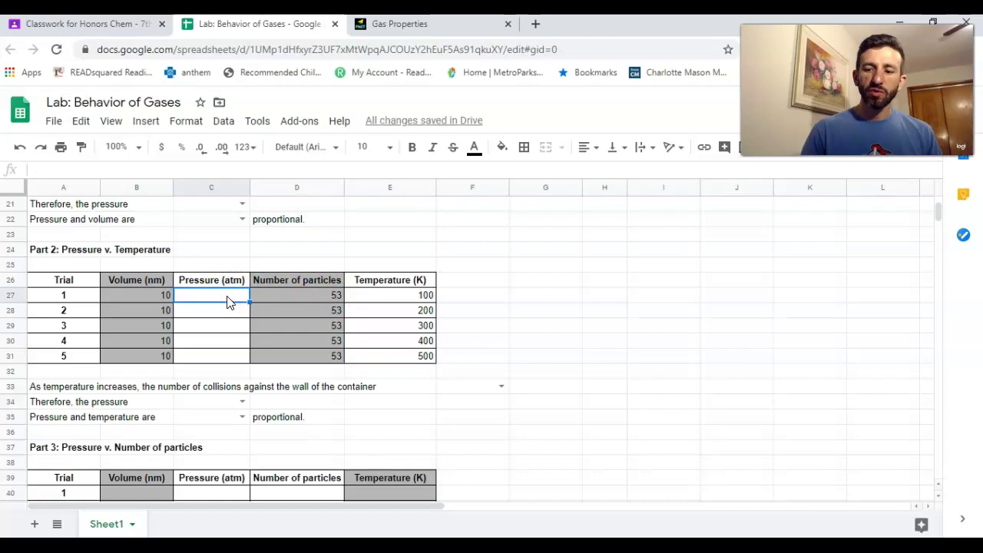
{"action": "type", "text": "2"}
{"action": "key", "text": "Return"}
{"action": "type", "text": "4"}
{"action": "key", "text": "Return"}
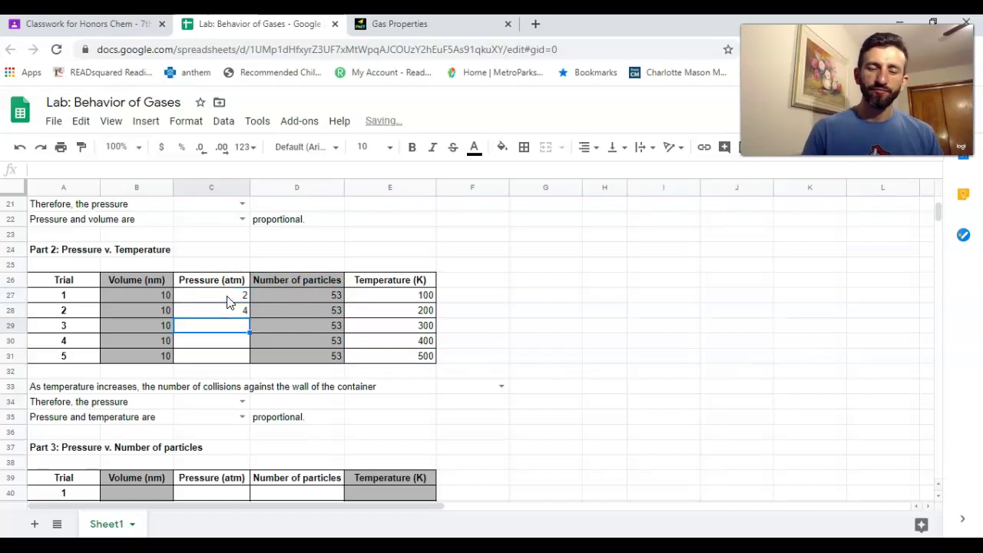
{"action": "type", "text": "8"}
{"action": "key", "text": "Return"}
{"action": "type", "text": "16"}
{"action": "key", "text": "Return"}
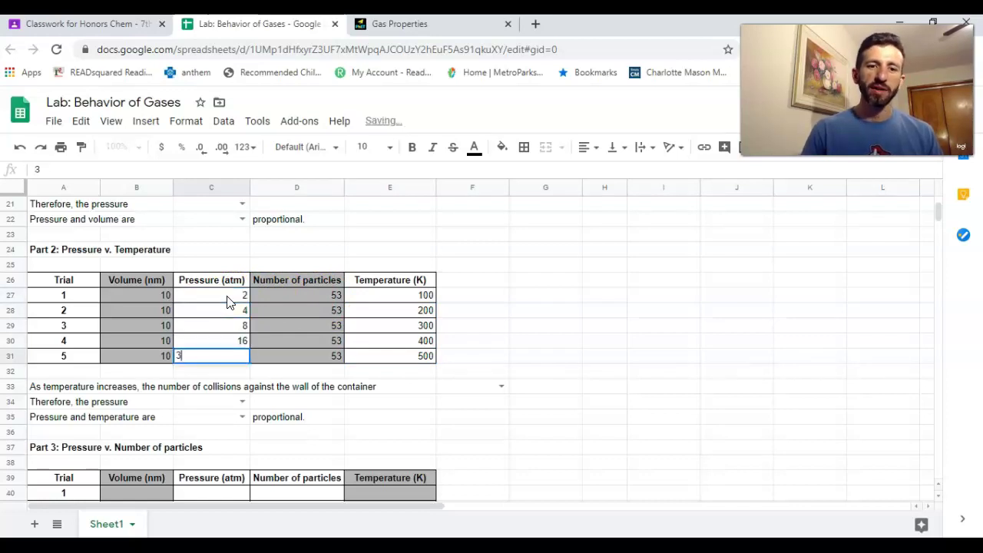
{"action": "type", "text": "32"}
{"action": "key", "text": "Return"}
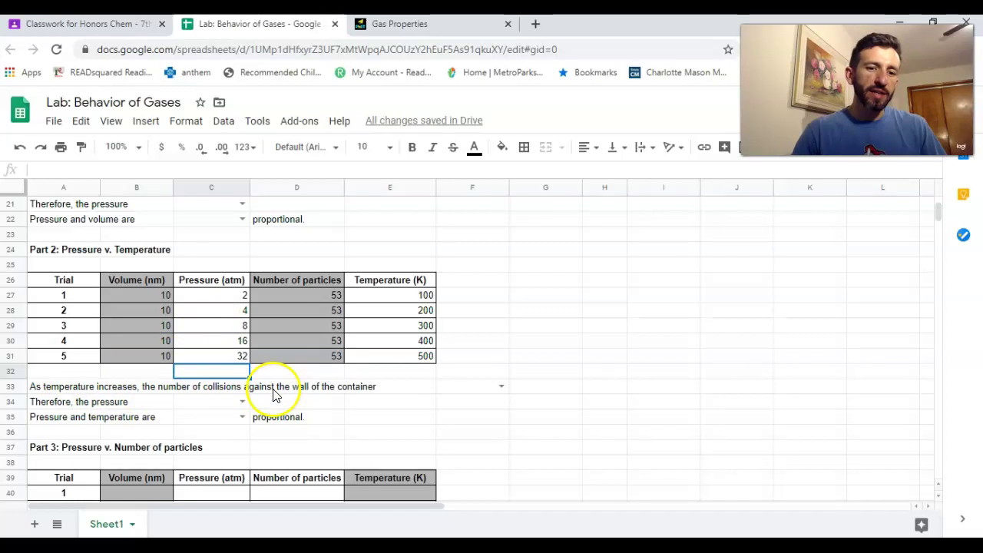
{"action": "left_click", "coordinate": [460, 392]}
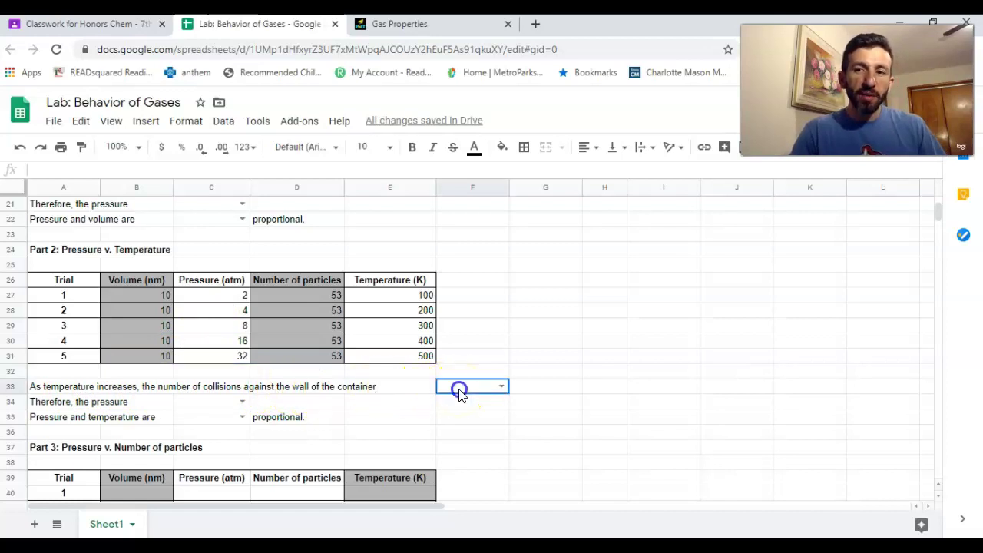
{"action": "left_click", "coordinate": [501, 386]}
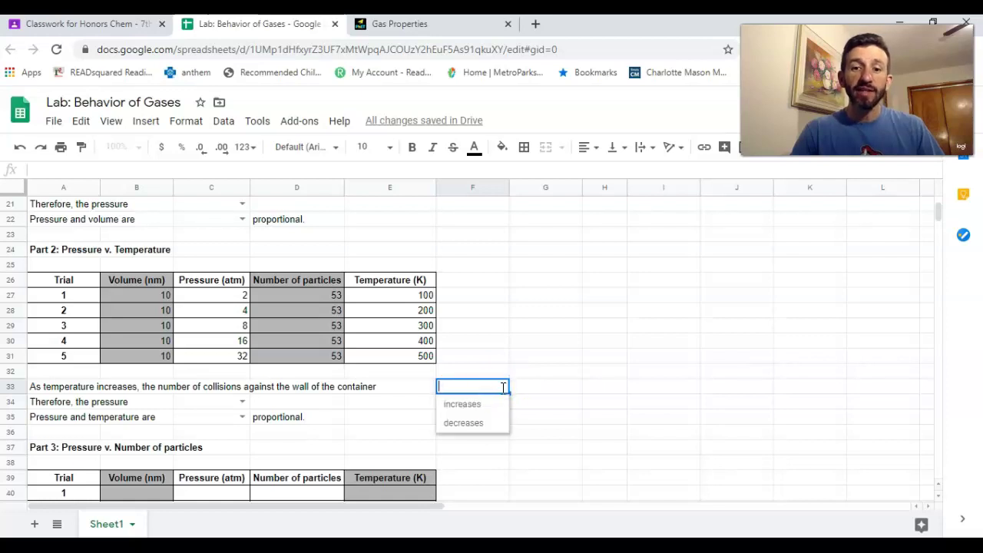
{"action": "left_click", "coordinate": [500, 385]}
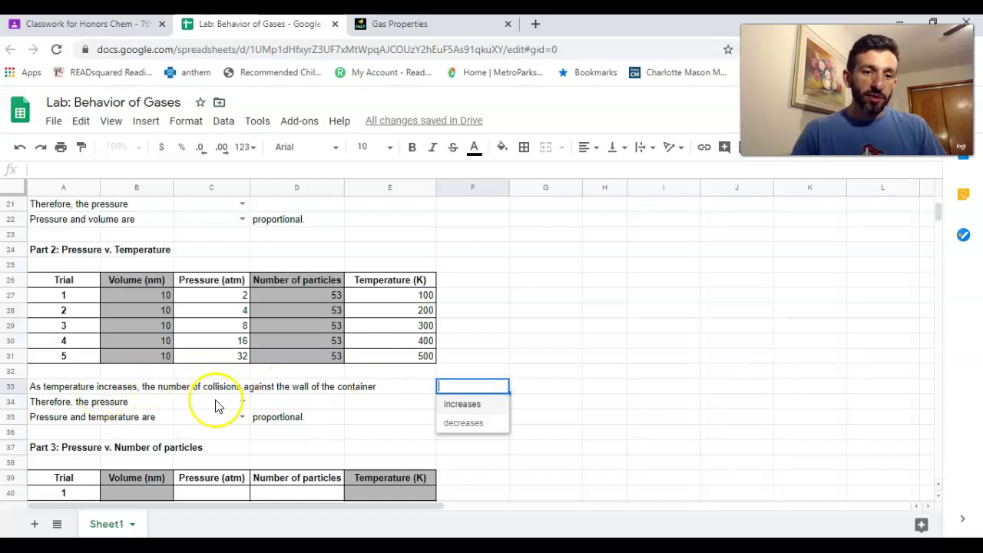
{"action": "left_click", "coordinate": [242, 402]}
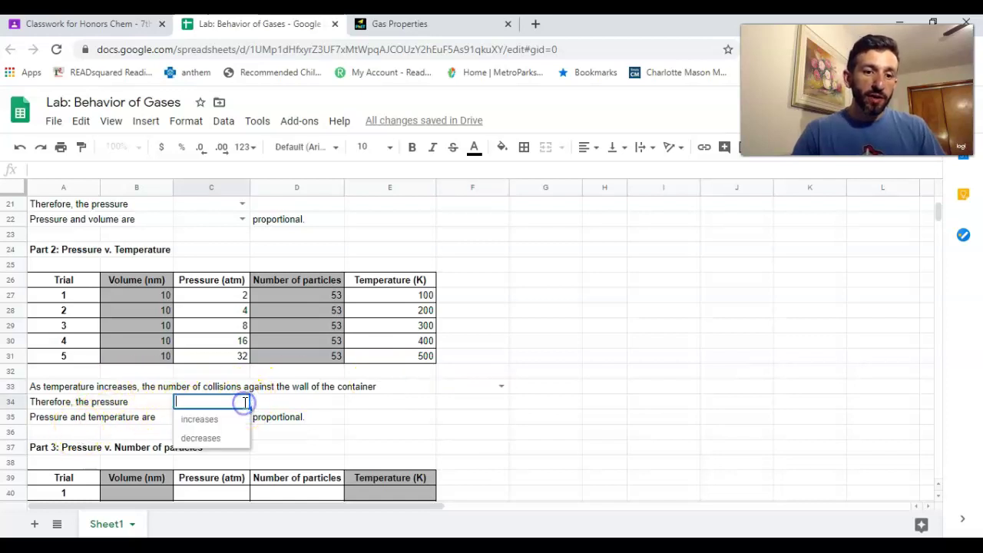
{"action": "left_click", "coordinate": [110, 423]}
{"action": "left_click", "coordinate": [240, 417]}
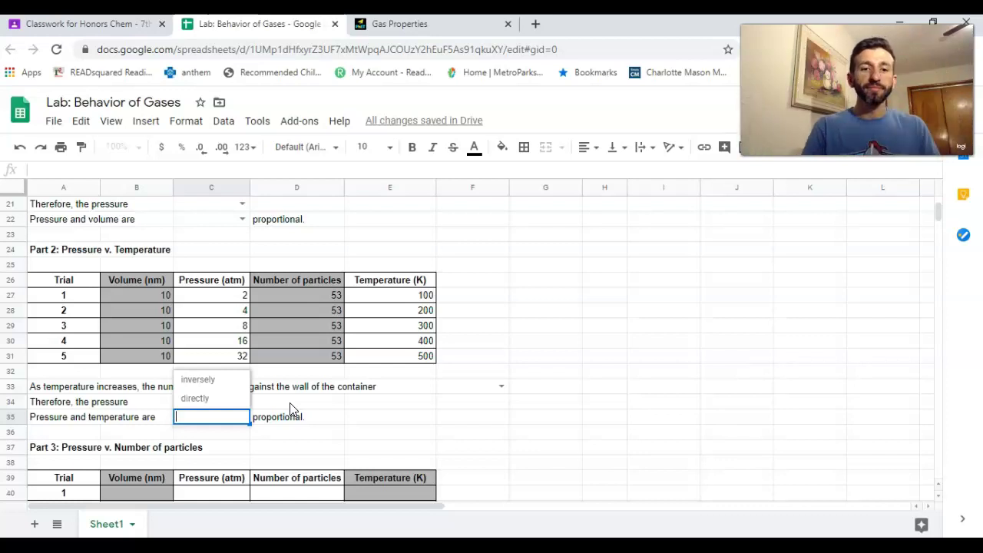
{"action": "left_click", "coordinate": [344, 421]}
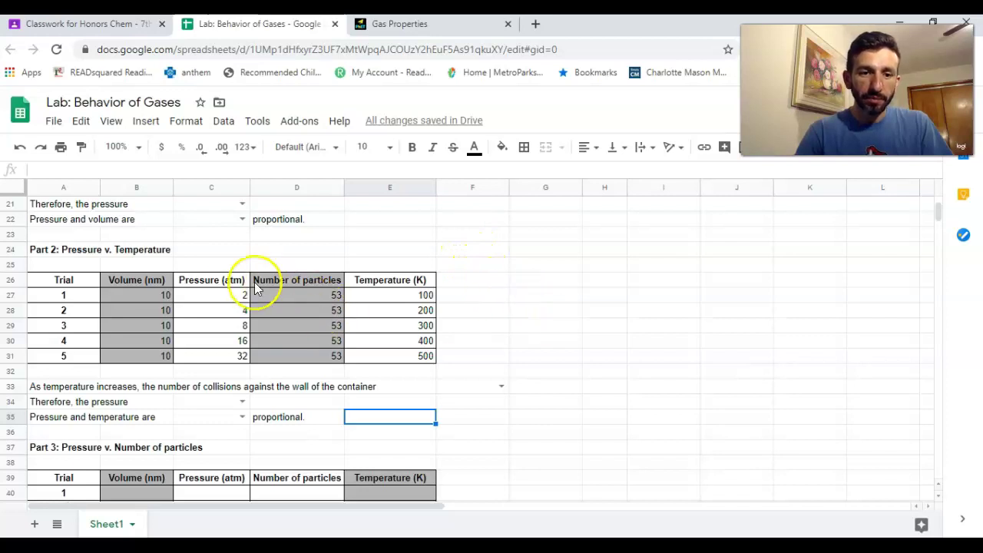
Insert a line chart of Pressure (atm) from C26:C31, shrink it, and place it beside the table.
{"action": "left_click_drag", "start_coordinate": [230, 281], "coordinate": [229, 361]}
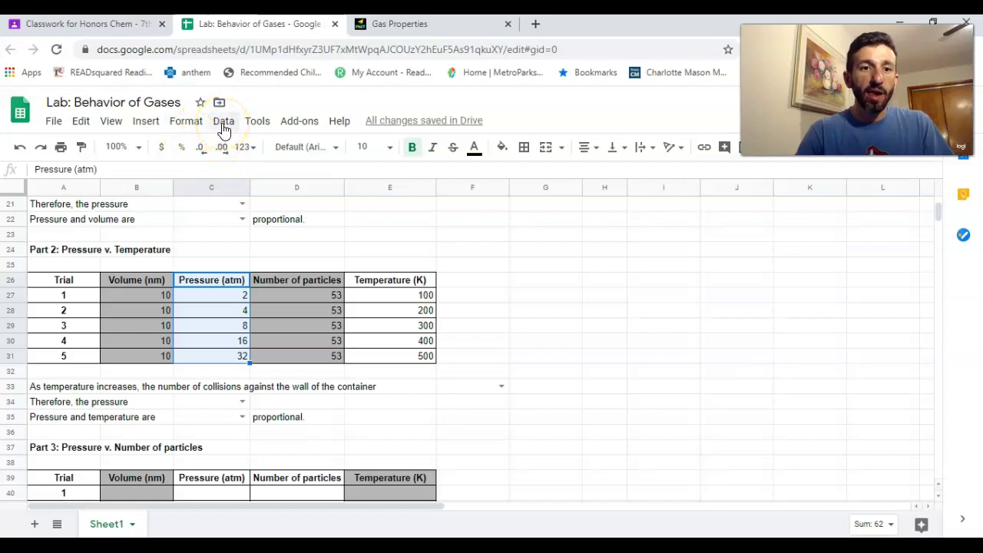
{"action": "left_click", "coordinate": [158, 125]}
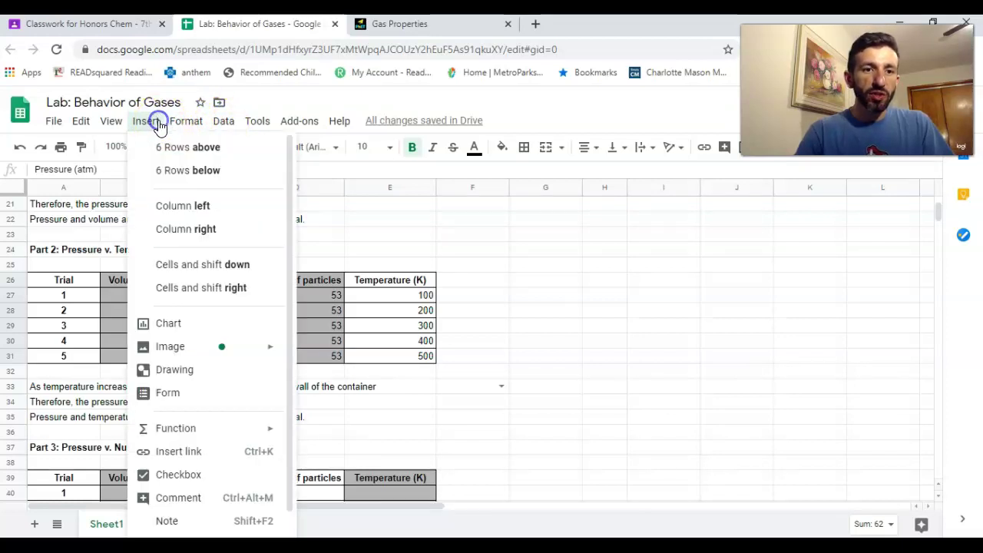
{"action": "left_click", "coordinate": [182, 326]}
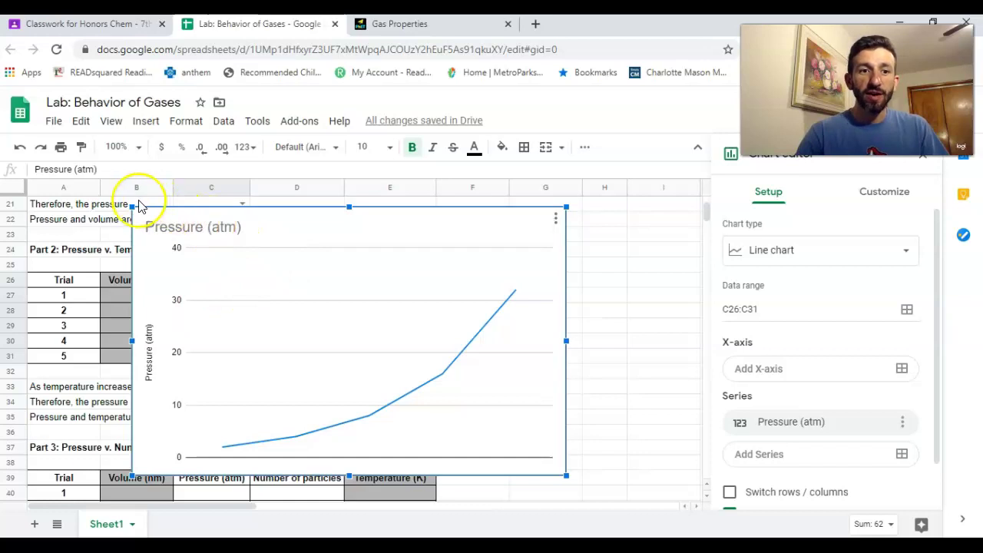
{"action": "left_click_drag", "start_coordinate": [132, 207], "coordinate": [253, 269]}
{"action": "left_click_drag", "start_coordinate": [258, 329], "coordinate": [510, 306]}
{"action": "left_click", "coordinate": [392, 296]}
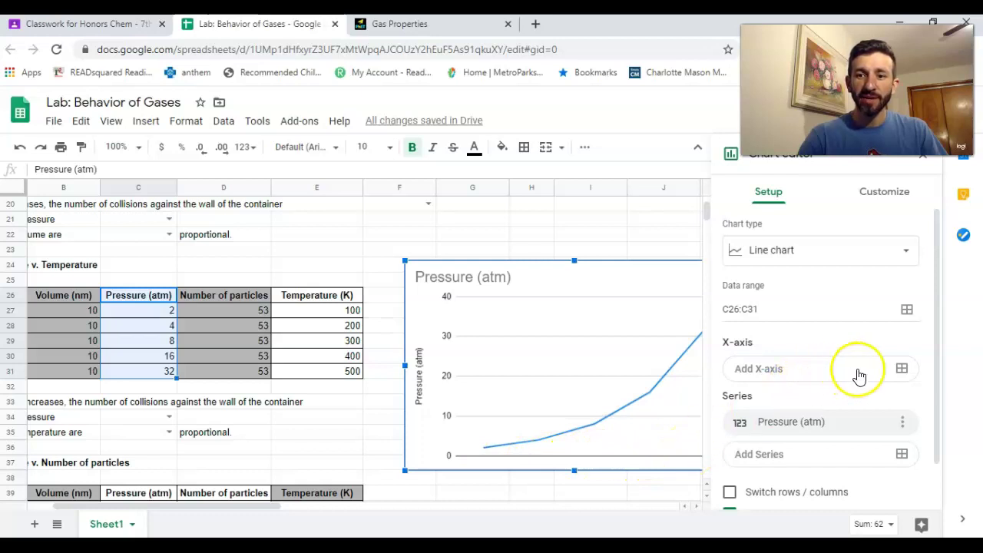
Use Temperature (K) from E26:E31 as the chart's x-axis.
{"action": "left_click", "coordinate": [902, 372]}
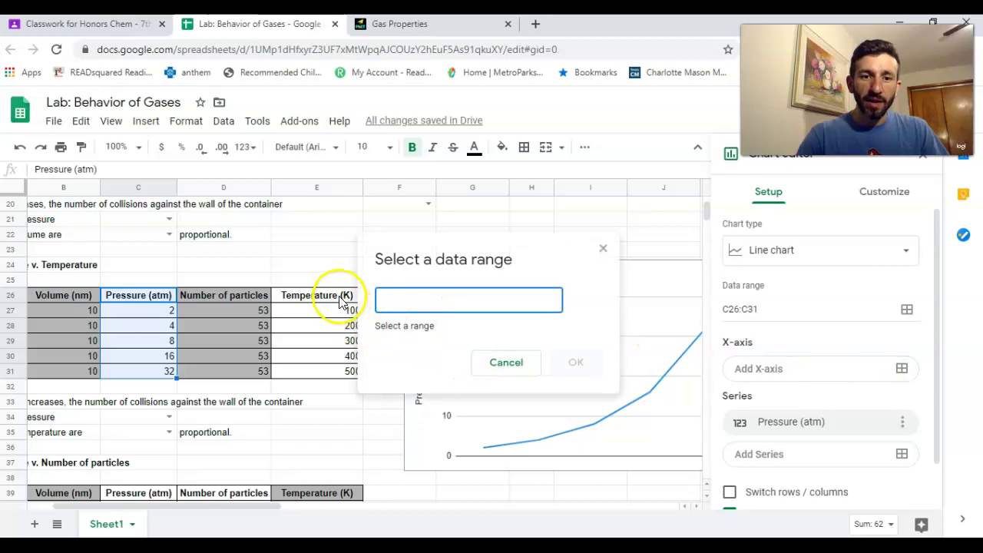
{"action": "left_click_drag", "start_coordinate": [340, 297], "coordinate": [340, 371]}
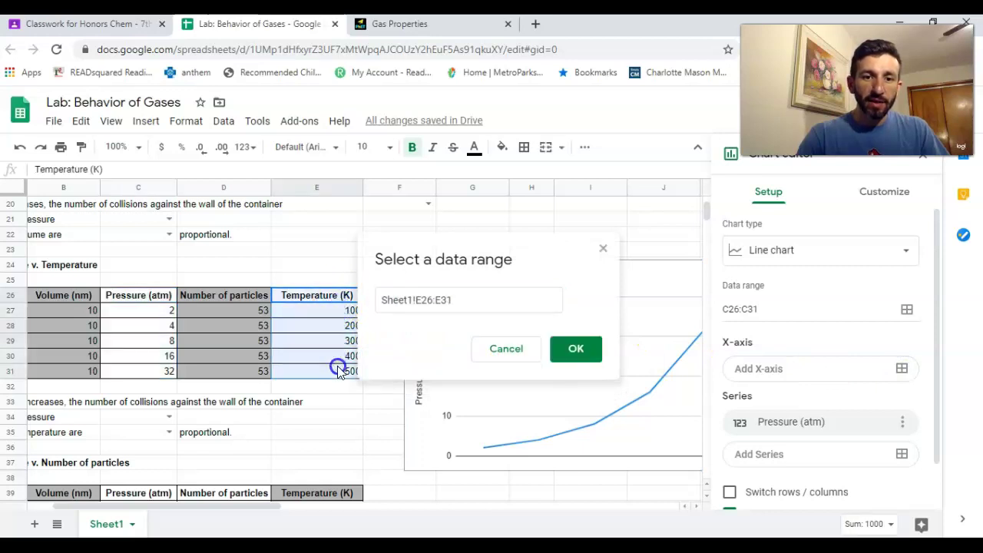
{"action": "left_click", "coordinate": [576, 349]}
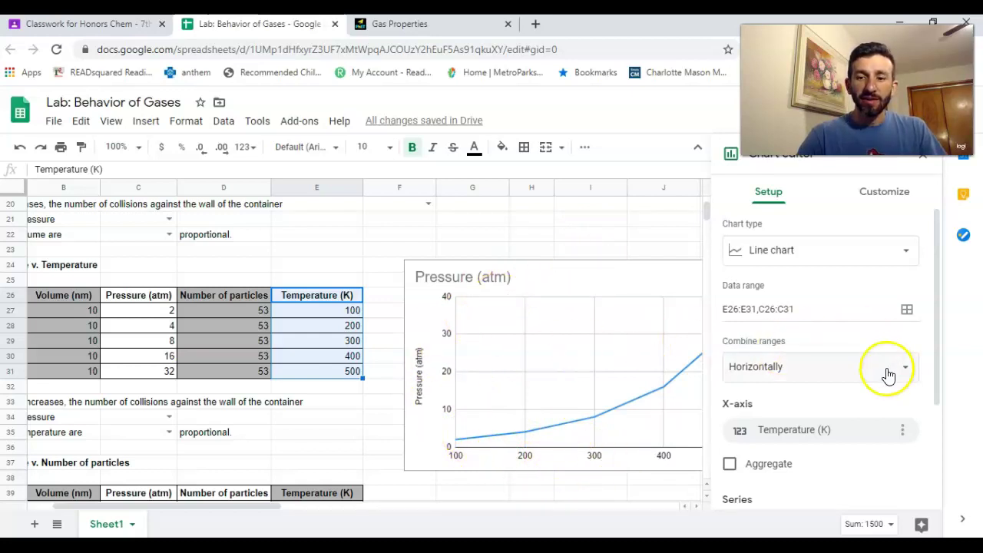
Try a scatter plot for the chart, then revert it to a line chart.
{"action": "left_click", "coordinate": [881, 196]}
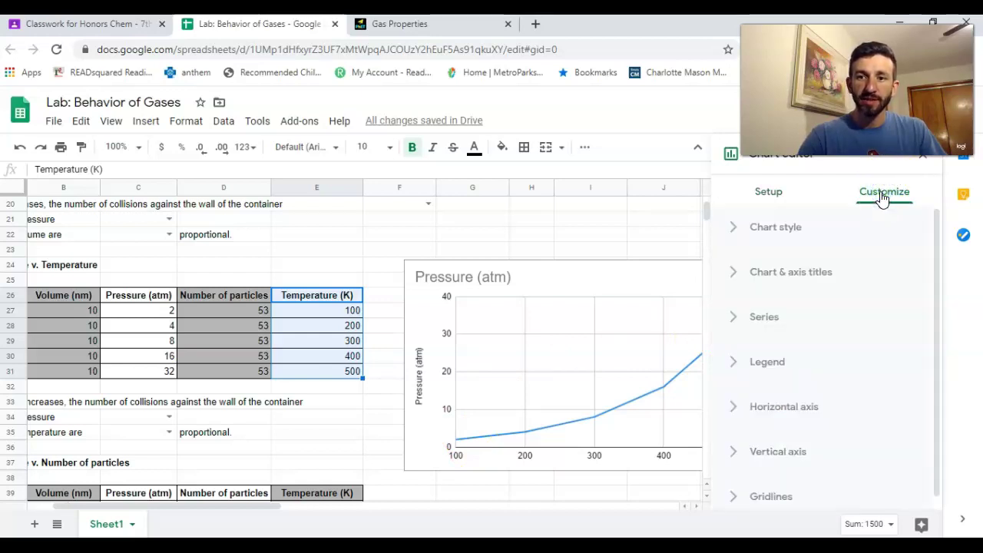
{"action": "left_click", "coordinate": [772, 228]}
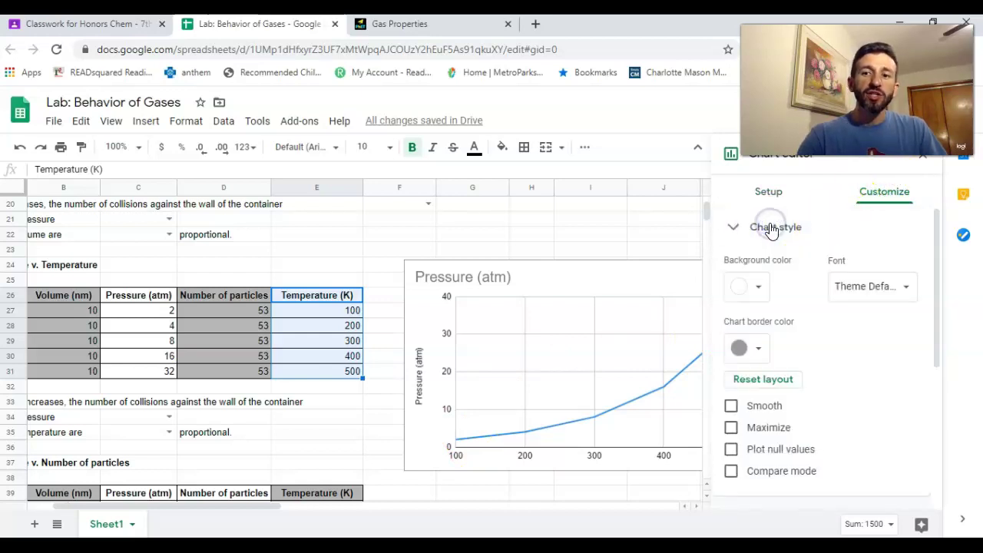
{"action": "left_click", "coordinate": [767, 194]}
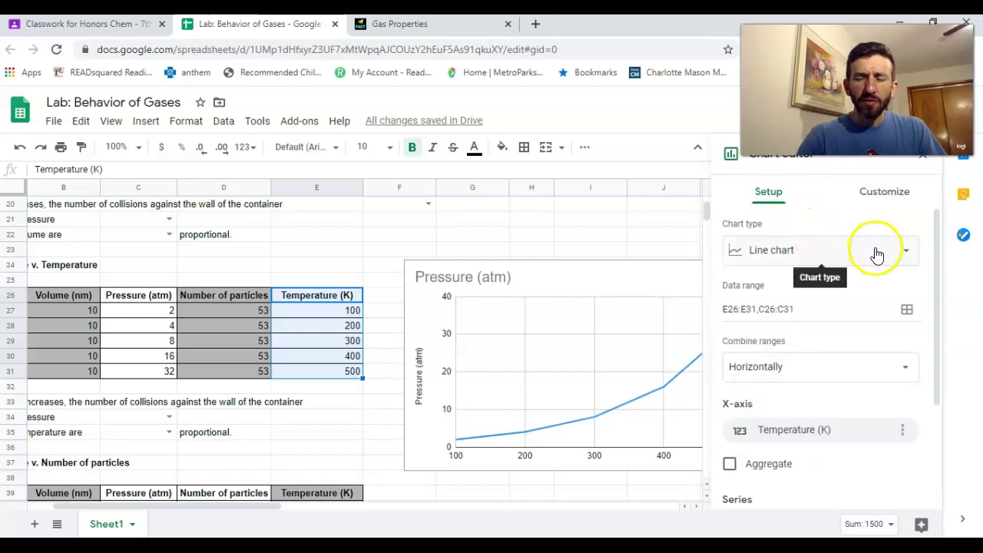
{"action": "left_click", "coordinate": [877, 254]}
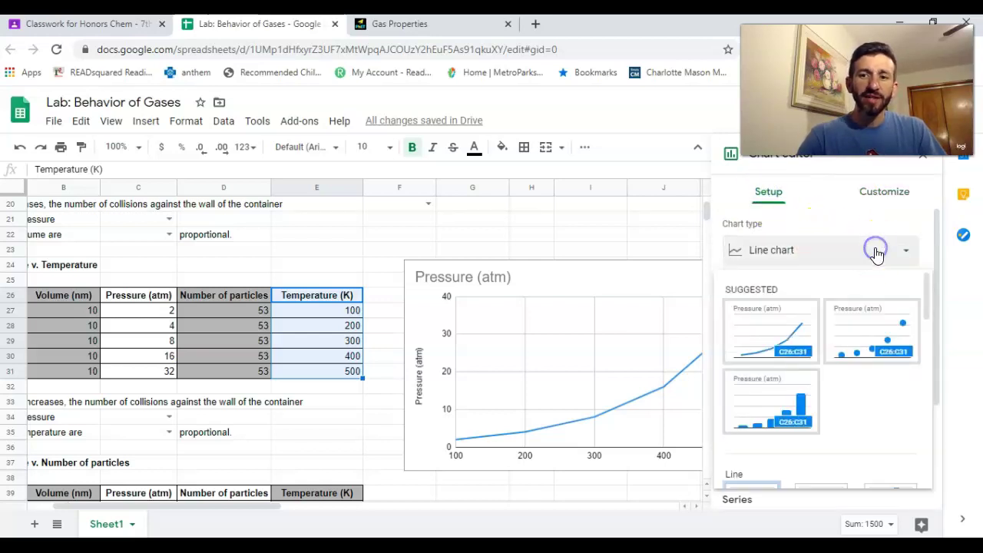
{"action": "left_click", "coordinate": [864, 330]}
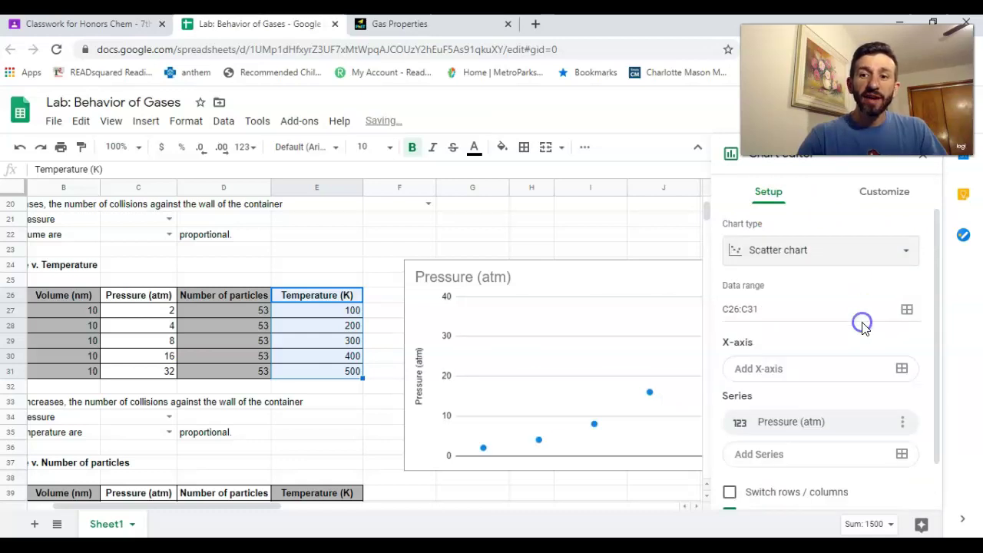
{"action": "left_click", "coordinate": [834, 252]}
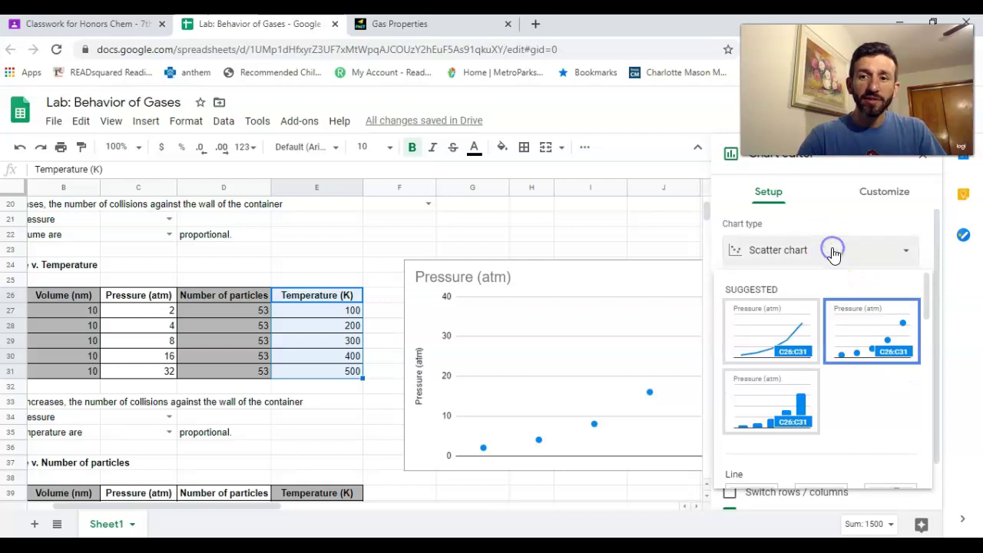
{"action": "left_click", "coordinate": [772, 329]}
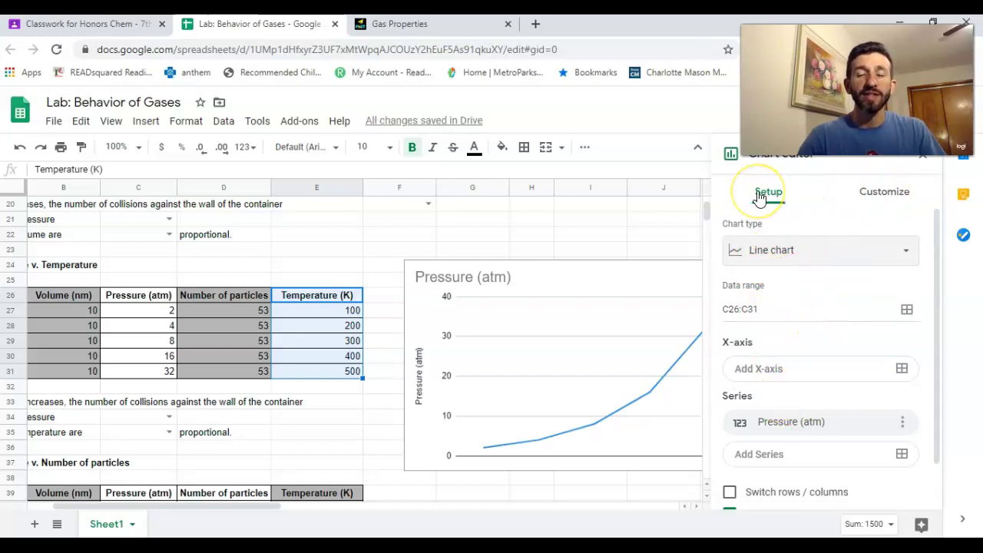
Show the Customize options with Chart style collapsed to reveal titles, series, legend and axes.
{"action": "left_click", "coordinate": [904, 198]}
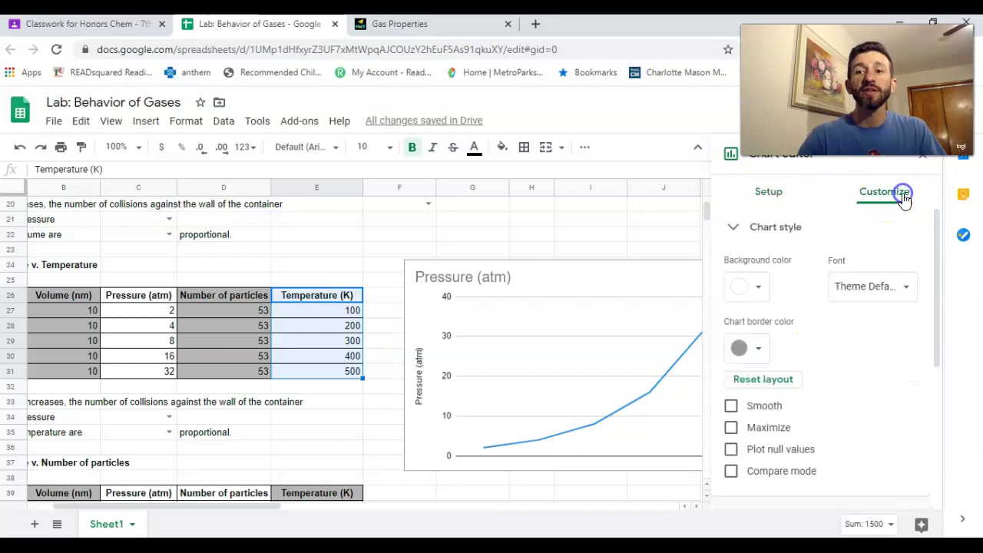
{"action": "left_click", "coordinate": [733, 226]}
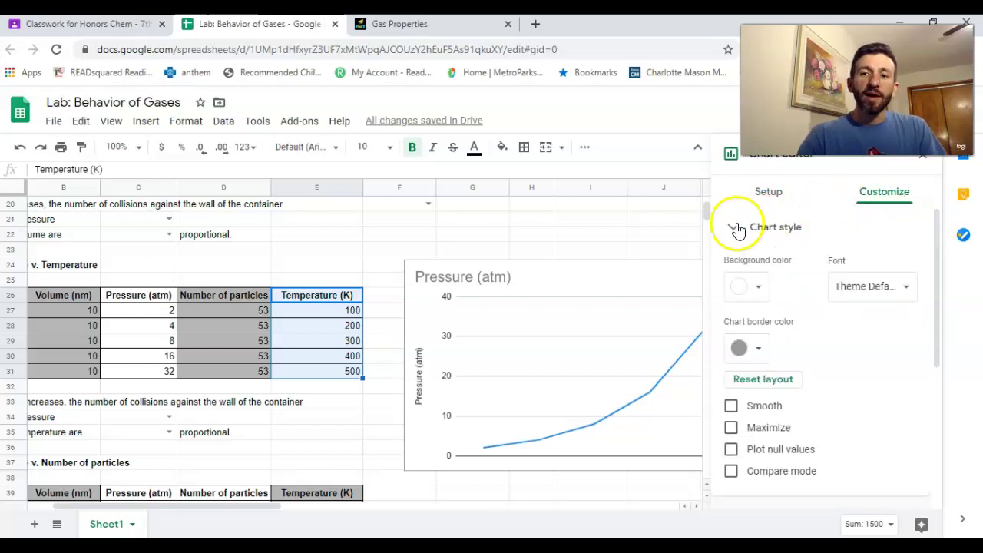
{"action": "left_click", "coordinate": [741, 227]}
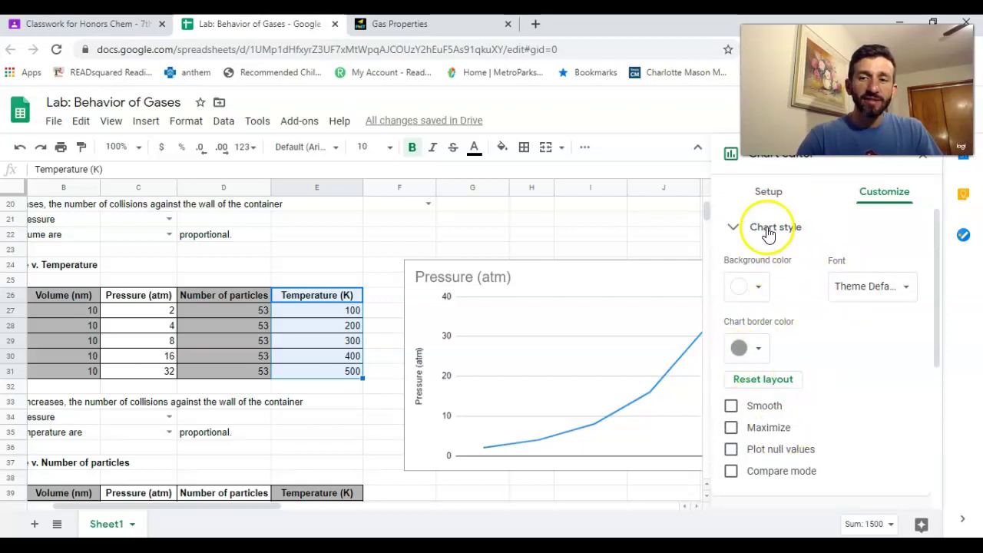
{"action": "left_click", "coordinate": [737, 231]}
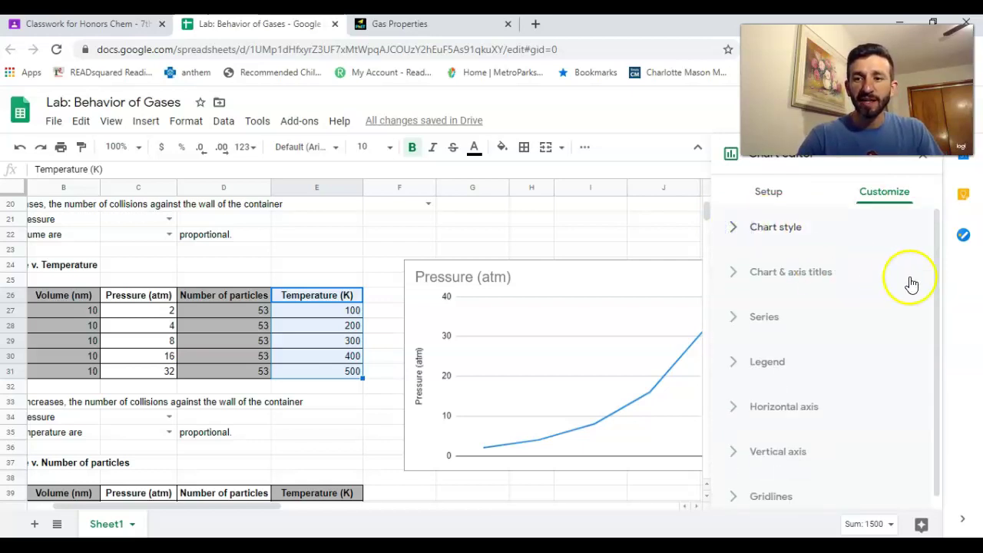
Title the chart 'Pressure v. Temperature' in the Chart & axis titles settings.
{"action": "left_click", "coordinate": [831, 277]}
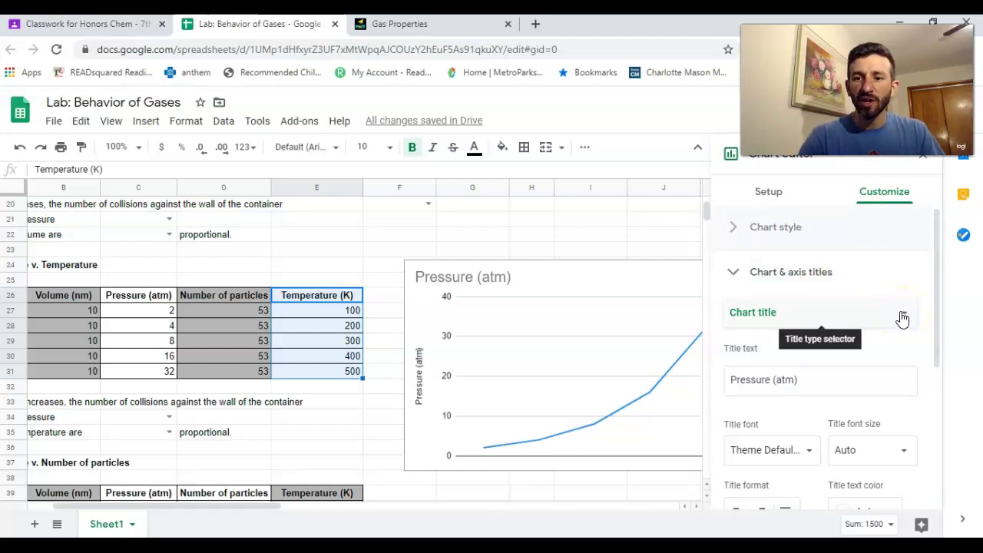
{"action": "left_click", "coordinate": [814, 380]}
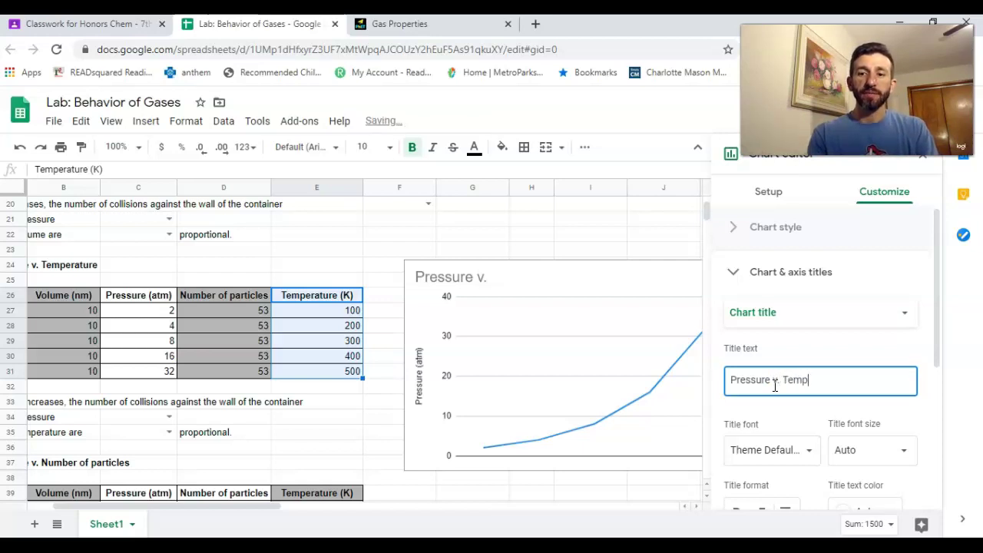
{"action": "type", "text": "er"}
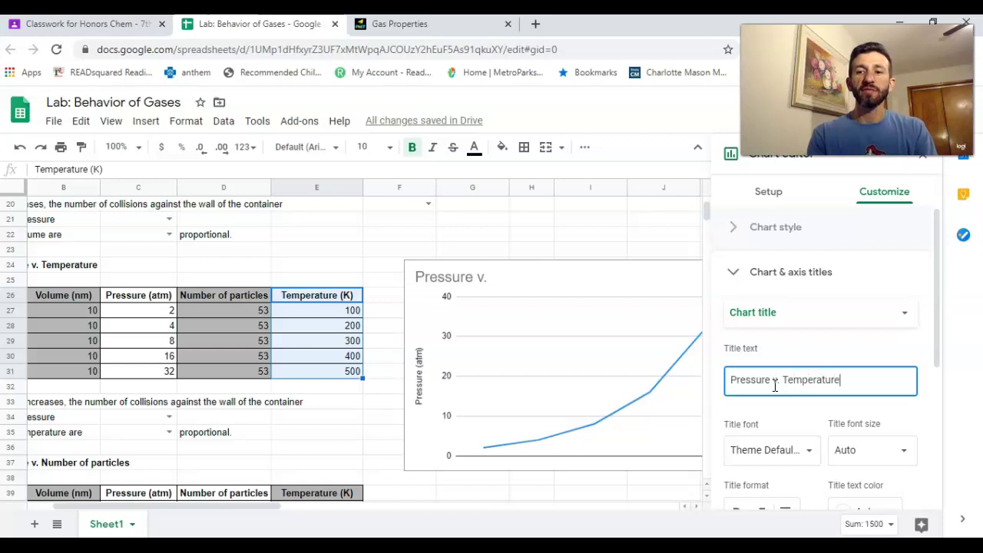
{"action": "type", "text": "ature"}
Label the horizontal axis 'Temperature (K)' and check the vertical axis title 'Pressure (atm)'.
{"action": "left_click", "coordinate": [852, 315]}
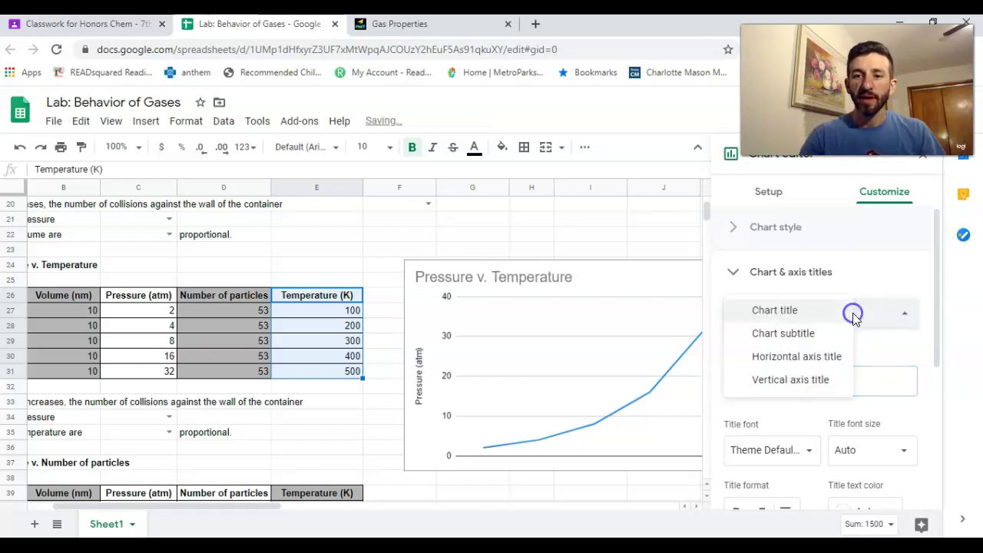
{"action": "left_click", "coordinate": [819, 361]}
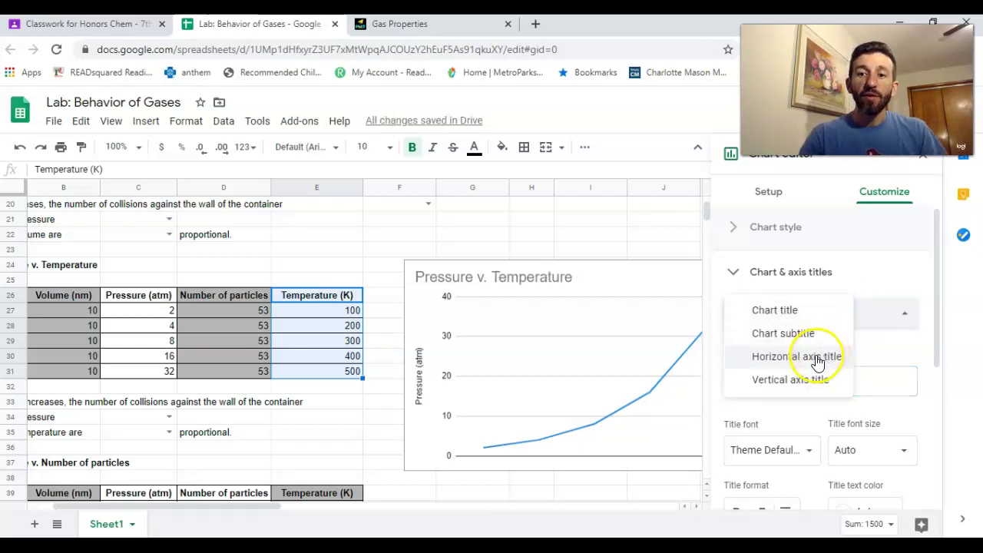
{"action": "left_click", "coordinate": [782, 373]}
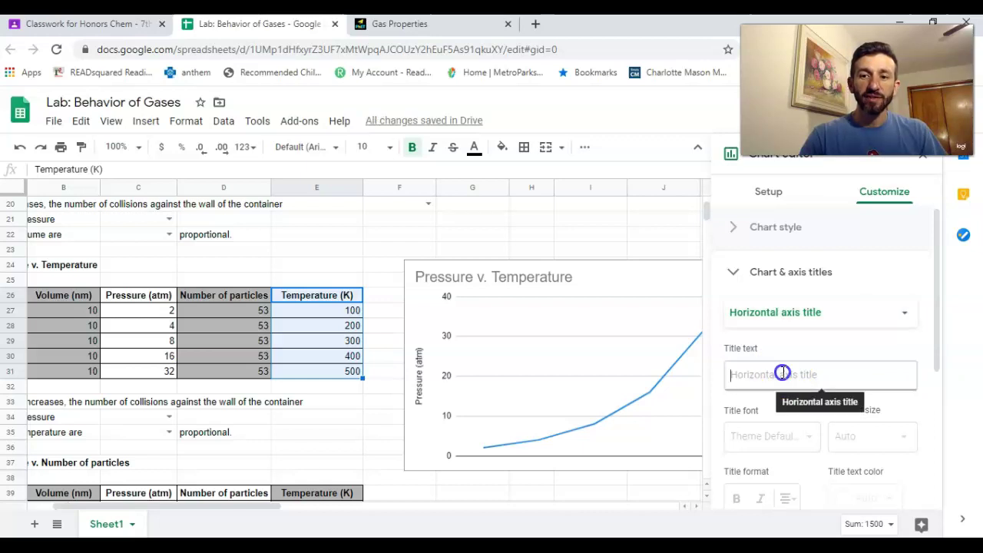
{"action": "type", "text": "Temperature (K"}
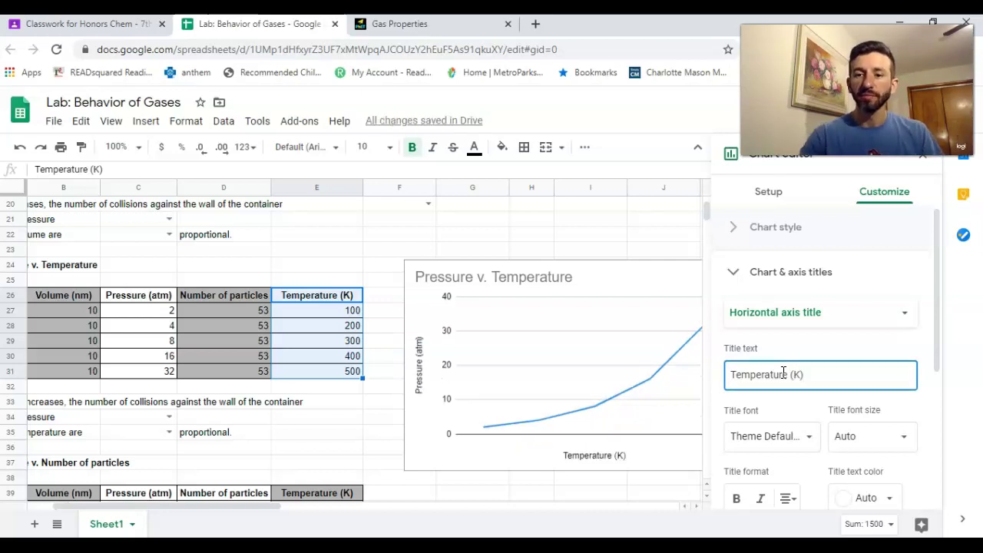
{"action": "left_click", "coordinate": [806, 312]}
{"action": "left_click", "coordinate": [801, 334]}
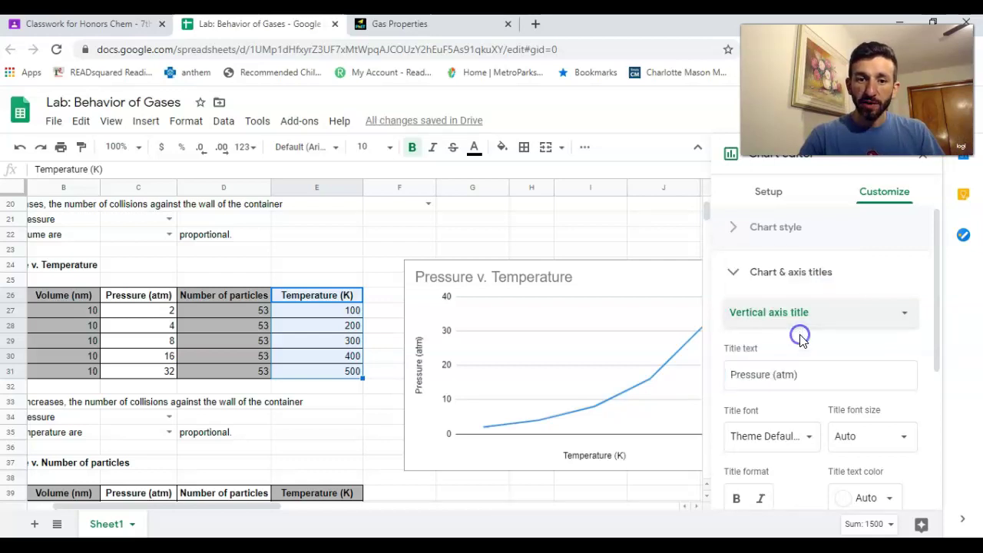
{"action": "left_click", "coordinate": [758, 374]}
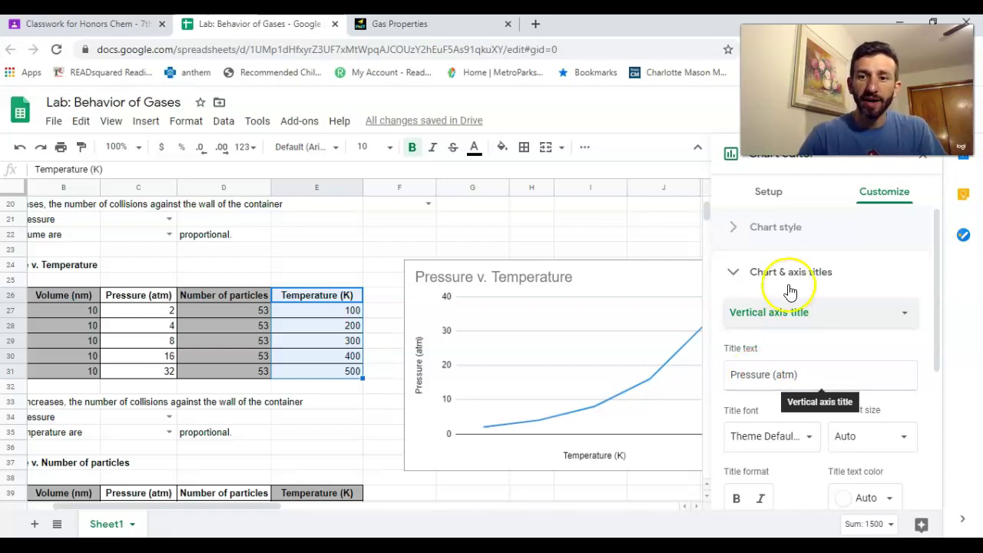
Center the 'Pressure v. Temperature' chart title using the title format alignment.
{"action": "left_click", "coordinate": [801, 312]}
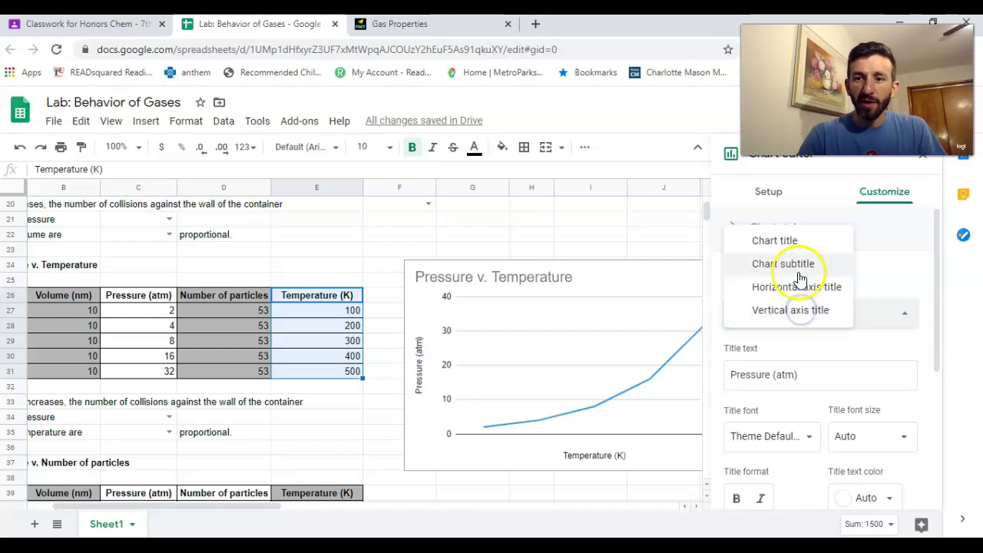
{"action": "left_click", "coordinate": [788, 246]}
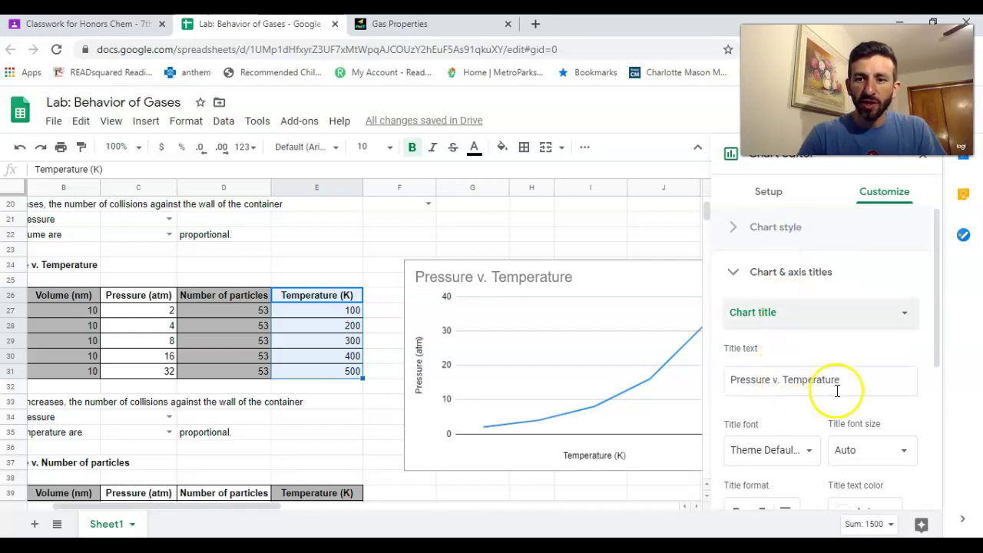
{"action": "left_click_drag", "start_coordinate": [936, 326], "coordinate": [936, 384]}
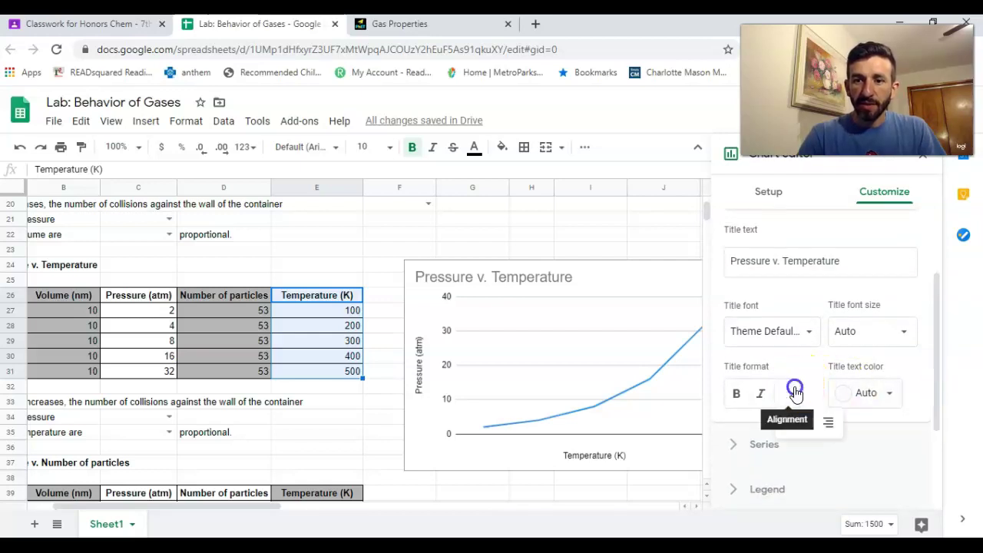
{"action": "left_click", "coordinate": [795, 391]}
{"action": "left_click", "coordinate": [937, 323]}
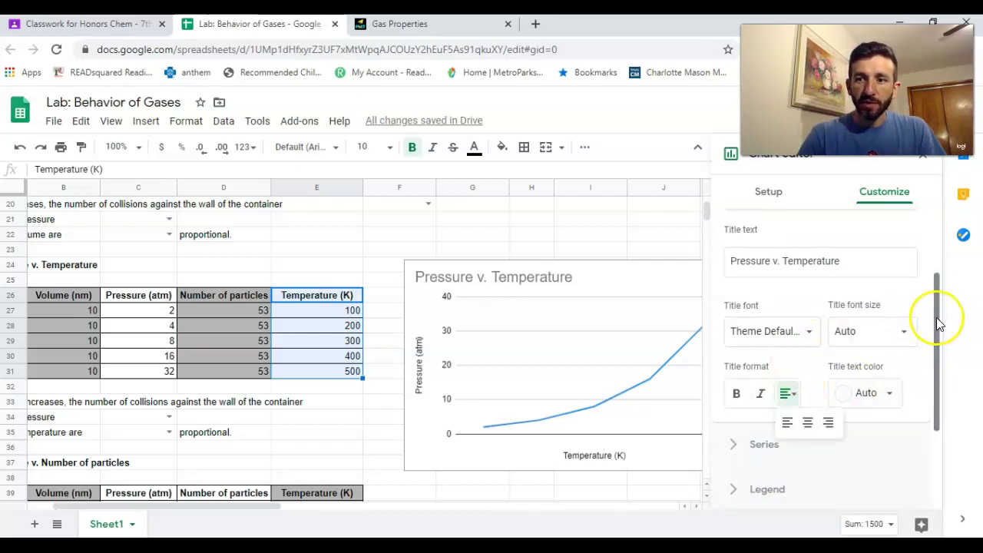
{"action": "left_click_drag", "start_coordinate": [936, 323], "coordinate": [930, 304]}
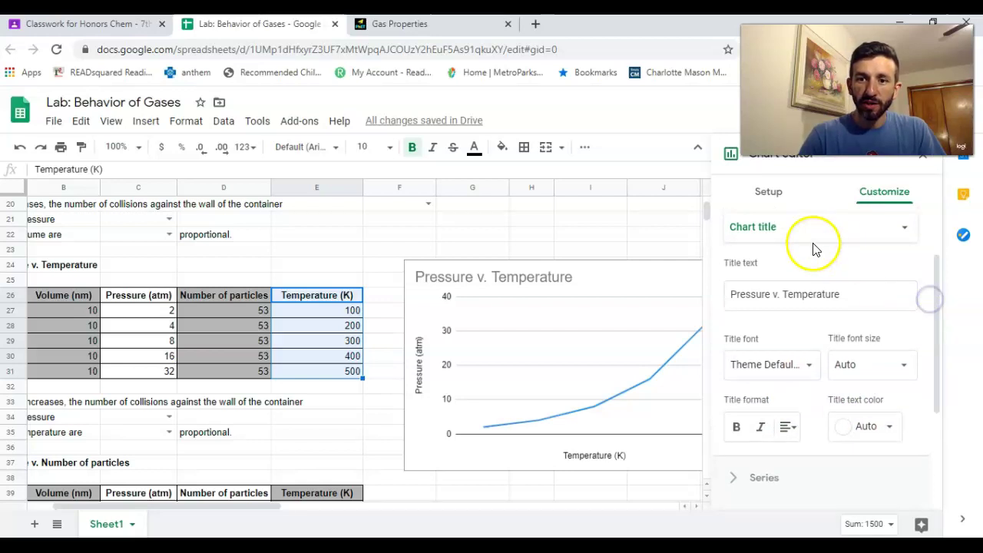
{"action": "left_click", "coordinate": [787, 427]}
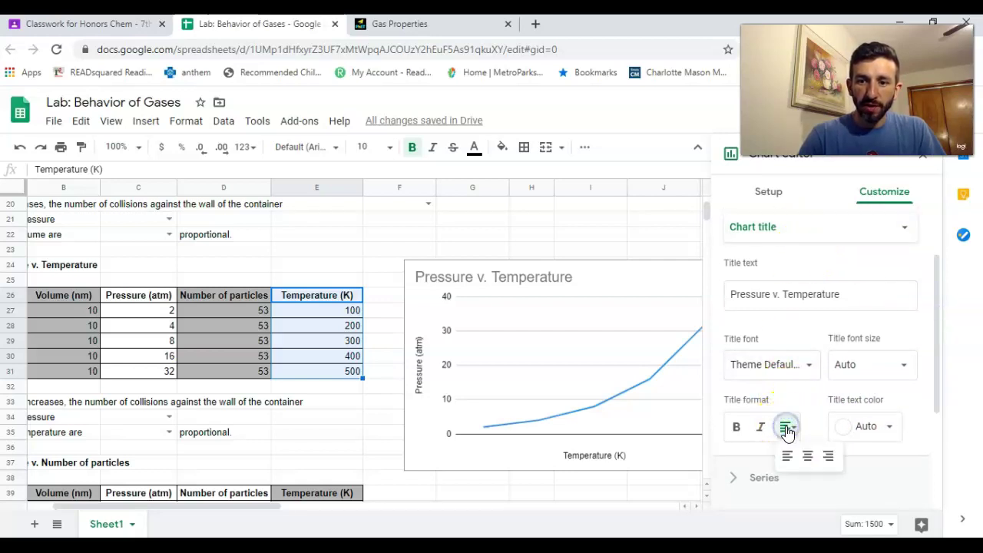
{"action": "left_click", "coordinate": [808, 458]}
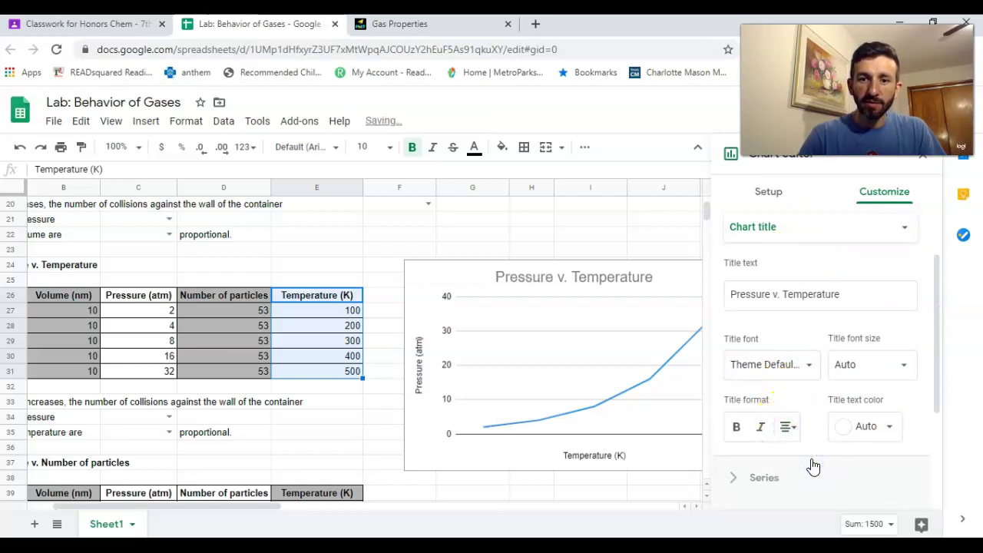
{"action": "left_click", "coordinate": [910, 238]}
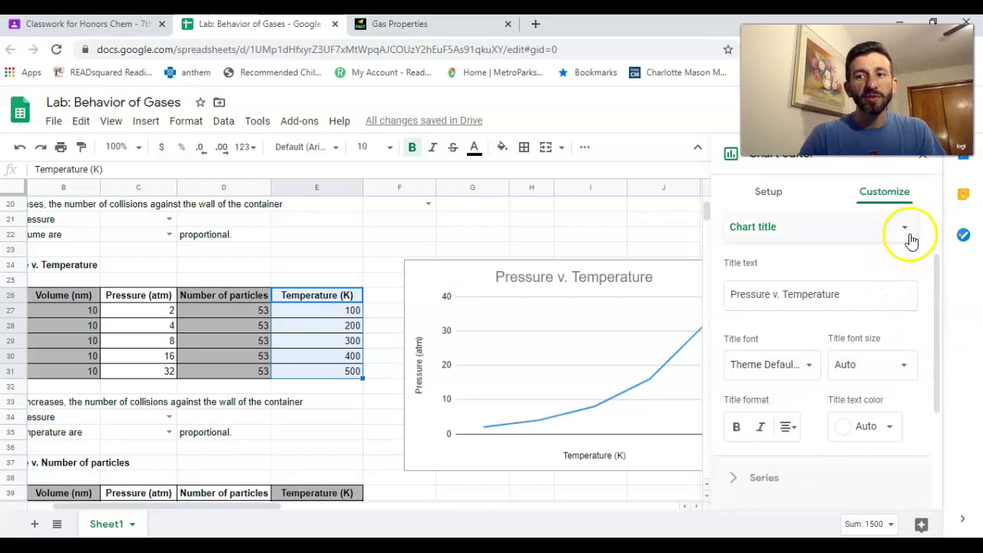
{"action": "left_click", "coordinate": [937, 288]}
{"action": "left_click_drag", "start_coordinate": [937, 288], "coordinate": [931, 256]}
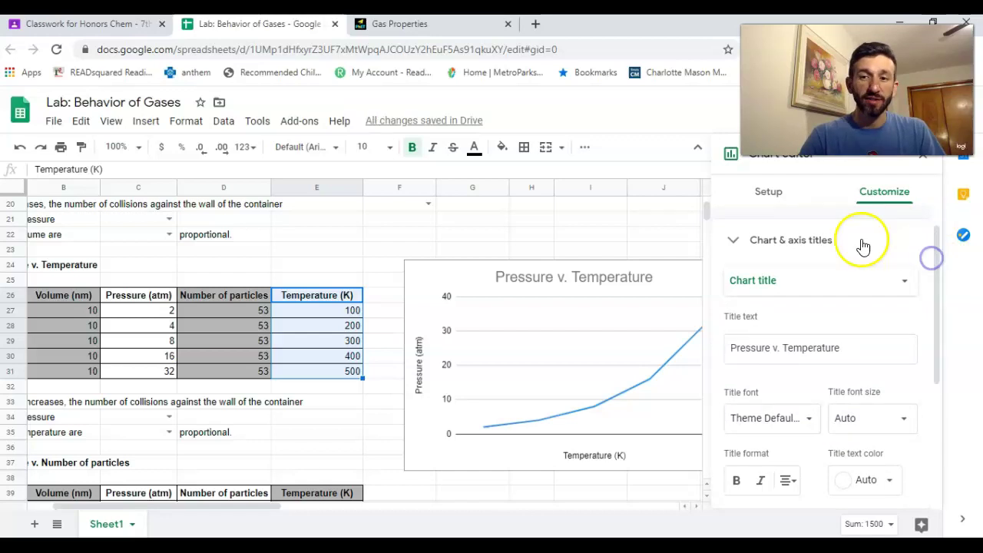
Expand the Horizontal axis and Chart & axis titles sections to view the 'Pressure v. Temperature' title.
{"action": "left_click", "coordinate": [822, 241]}
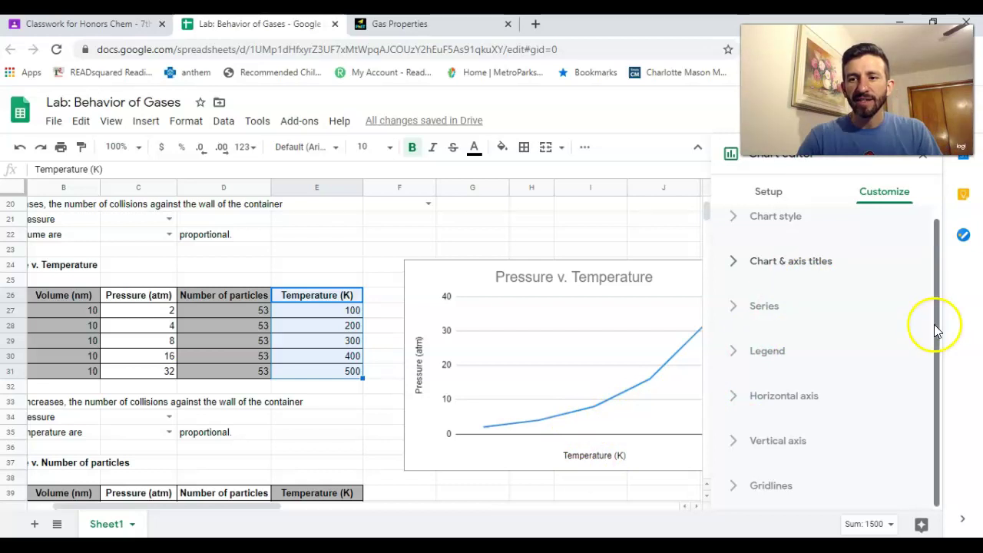
{"action": "left_click_drag", "start_coordinate": [936, 329], "coordinate": [931, 378]}
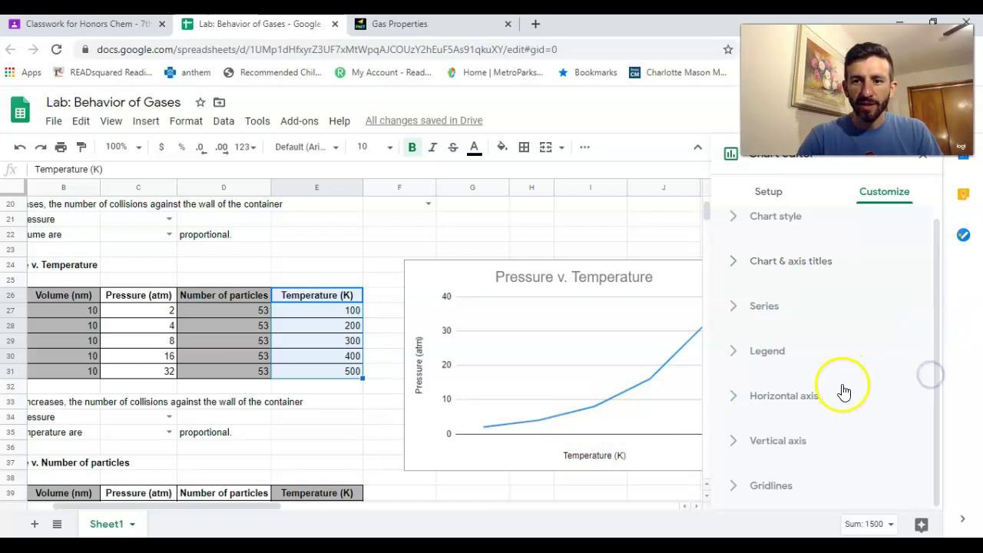
{"action": "left_click", "coordinate": [812, 396]}
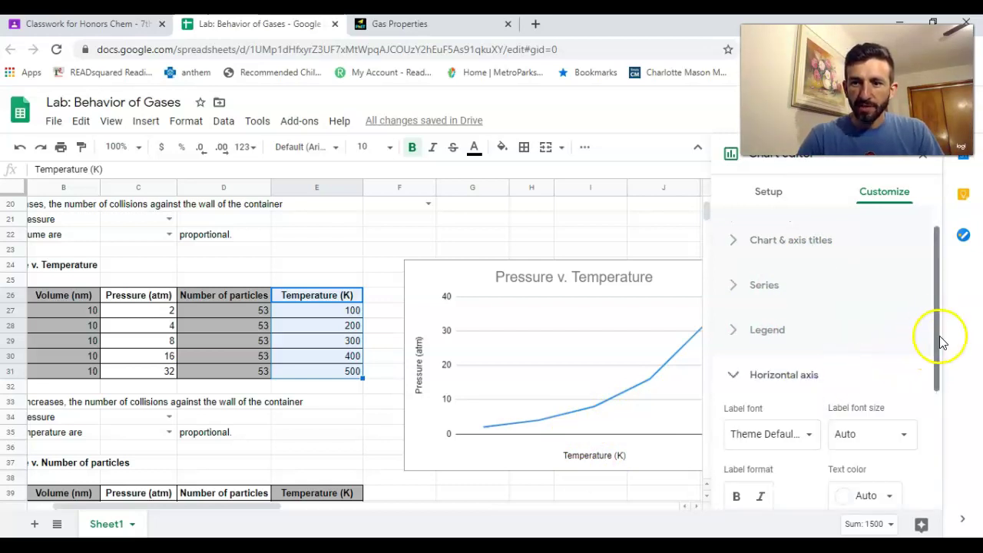
{"action": "left_click_drag", "start_coordinate": [931, 346], "coordinate": [926, 398]}
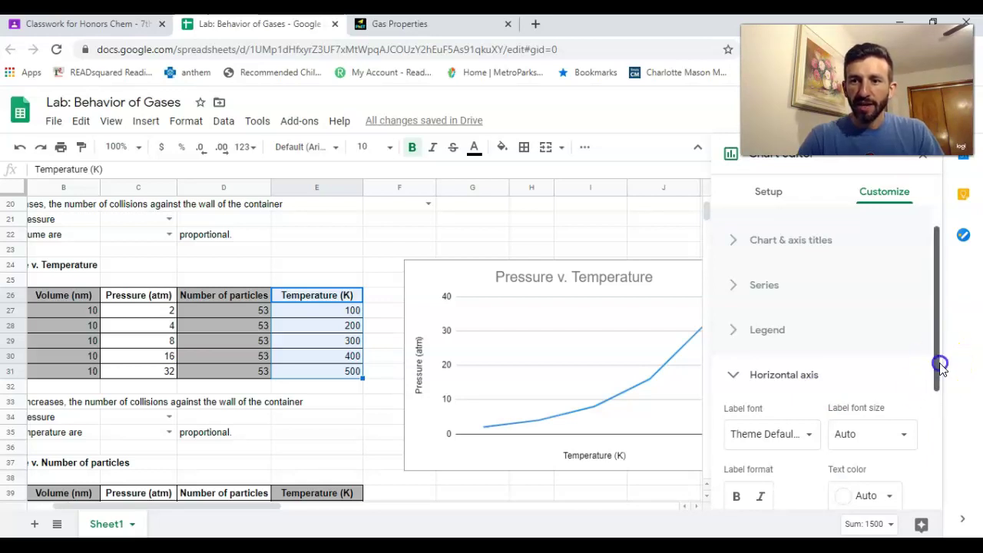
{"action": "left_click_drag", "start_coordinate": [938, 365], "coordinate": [936, 315]}
{"action": "left_click", "coordinate": [812, 272]}
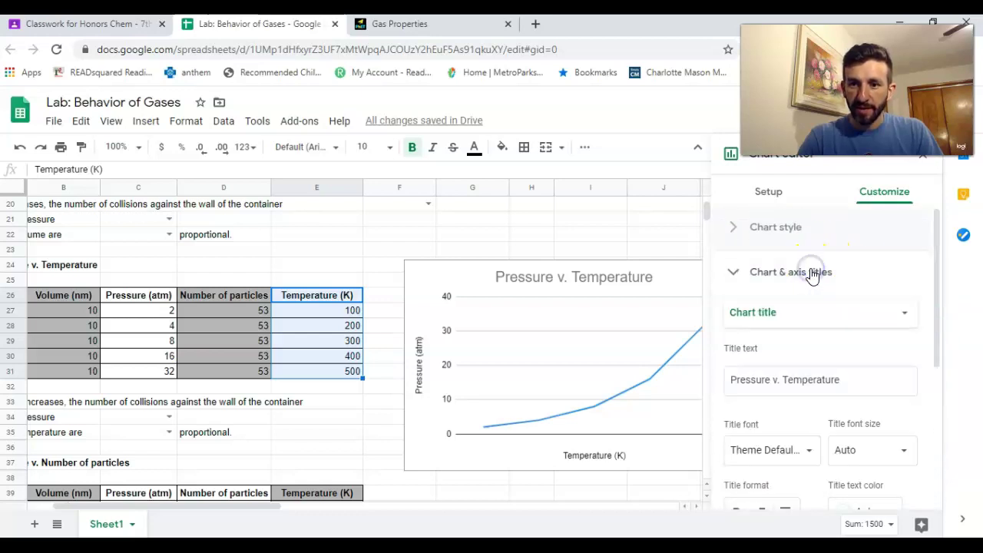
Add E26:E31 to the chart's data range so Temperature (K) becomes the x-axis.
{"action": "left_click", "coordinate": [770, 191]}
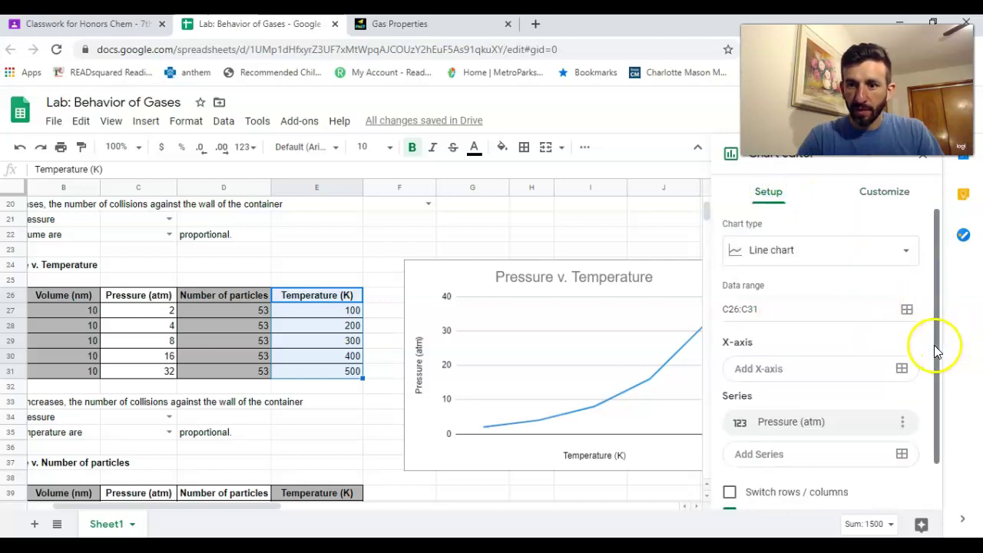
{"action": "left_click_drag", "start_coordinate": [935, 345], "coordinate": [932, 412]}
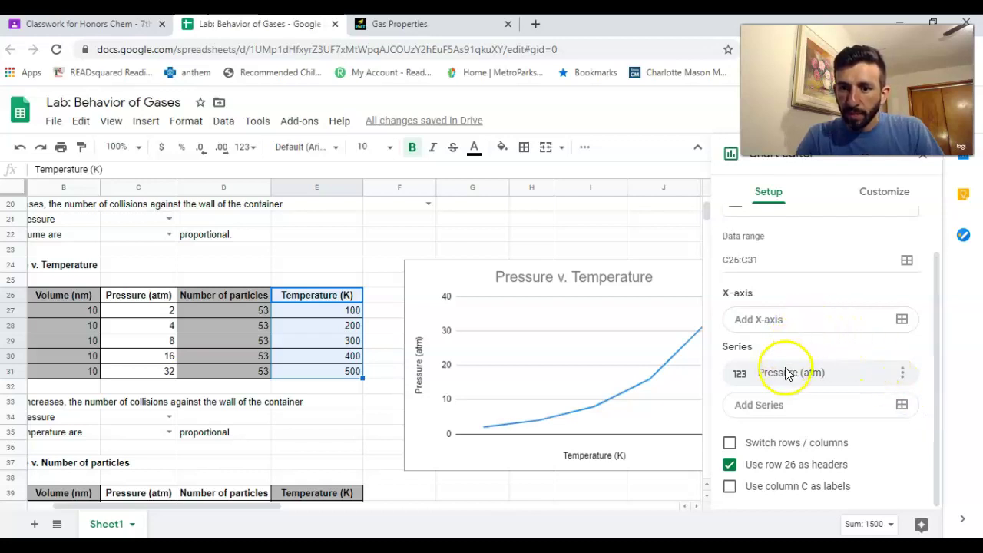
{"action": "left_click", "coordinate": [750, 260]}
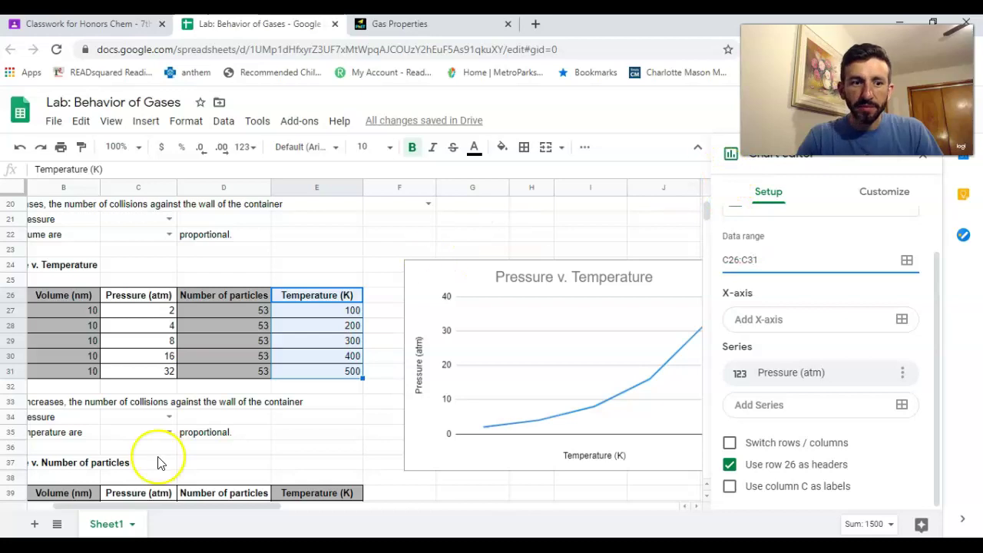
{"action": "left_click", "coordinate": [34, 505]}
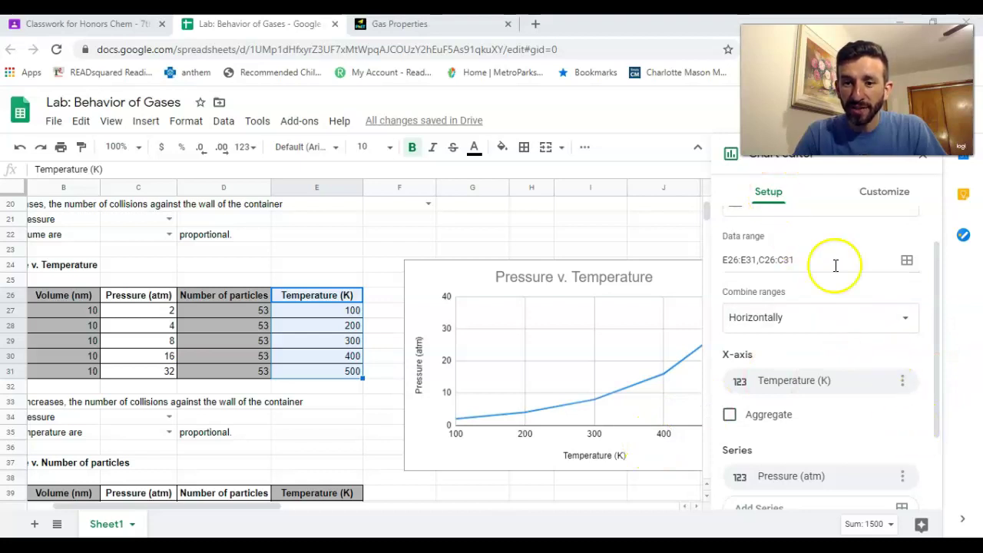
{"action": "left_click_drag", "start_coordinate": [936, 332], "coordinate": [934, 389]}
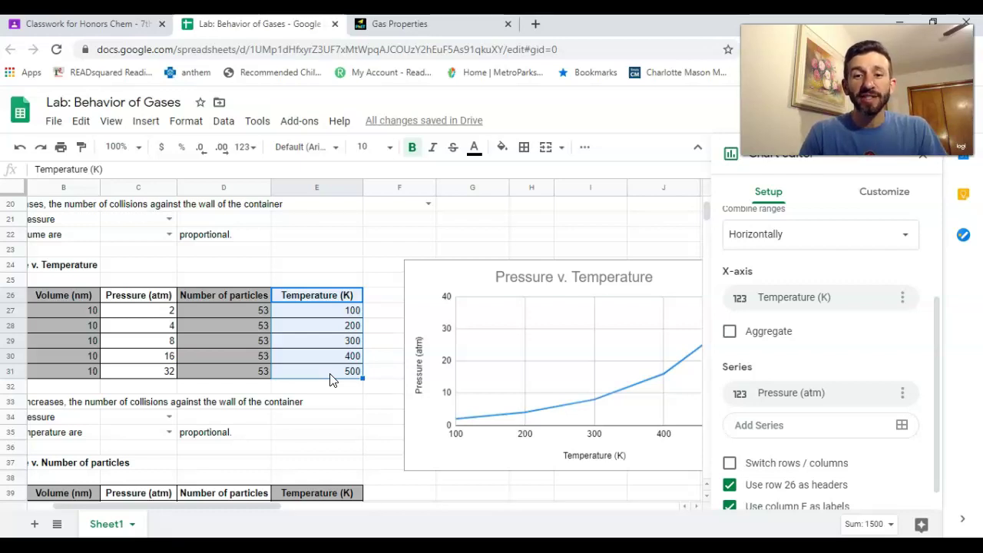
{"action": "left_click", "coordinate": [432, 299]}
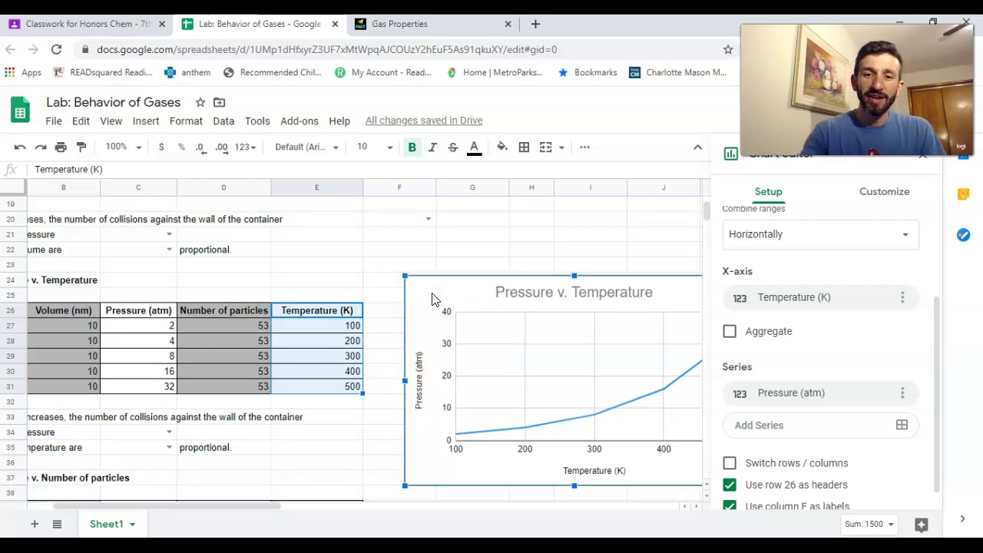
Delete the selected 'Pressure v. Temperature' chart from the lab sheet.
{"action": "key", "text": "Delete"}
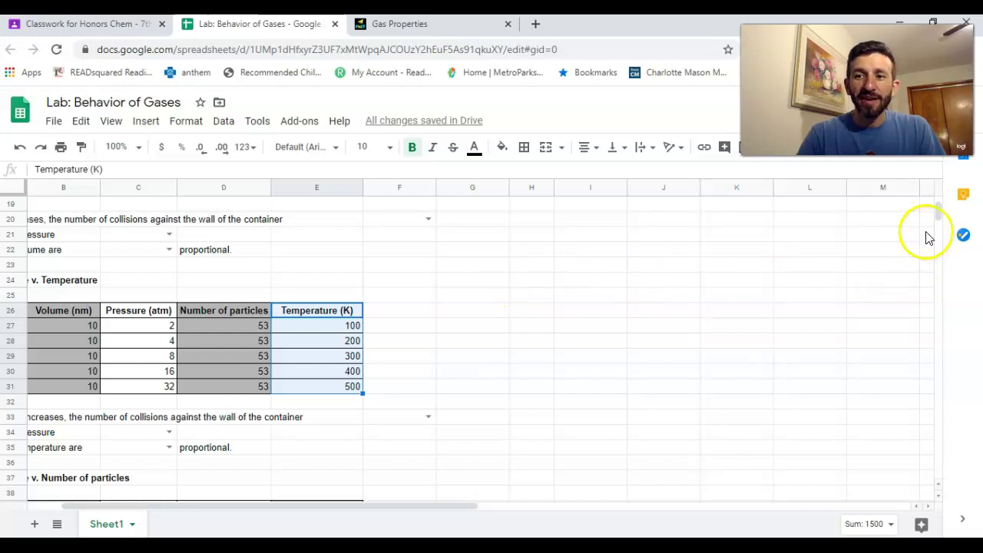
{"action": "mouse_move", "coordinate": [938, 212]}
{"action": "left_mouse_down"}
{"action": "mouse_move", "coordinate": [939, 205]}
{"action": "mouse_move", "coordinate": [937, 212]}
{"action": "left_mouse_up"}
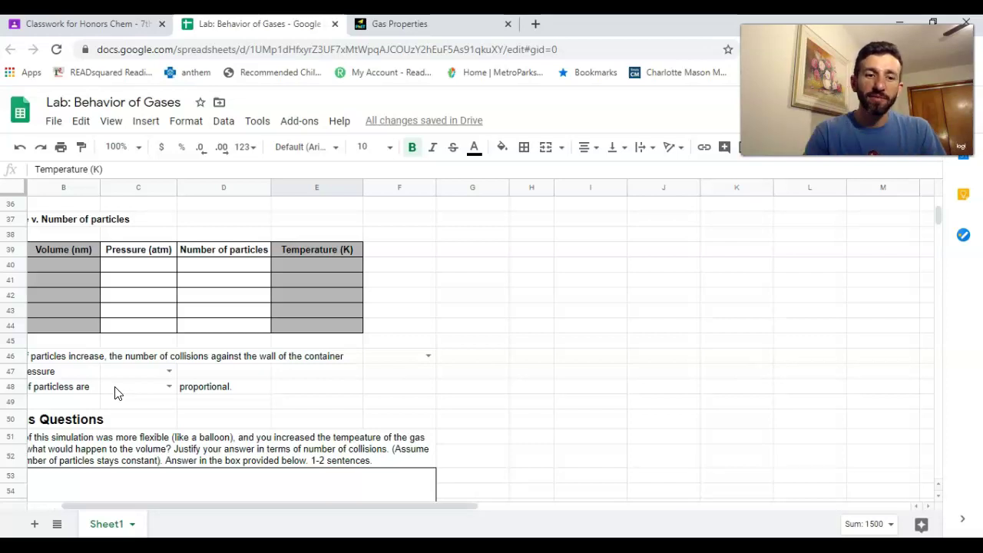
{"action": "left_click", "coordinate": [105, 404]}
{"action": "key", "text": "Left"}
{"action": "key", "text": "Left"}
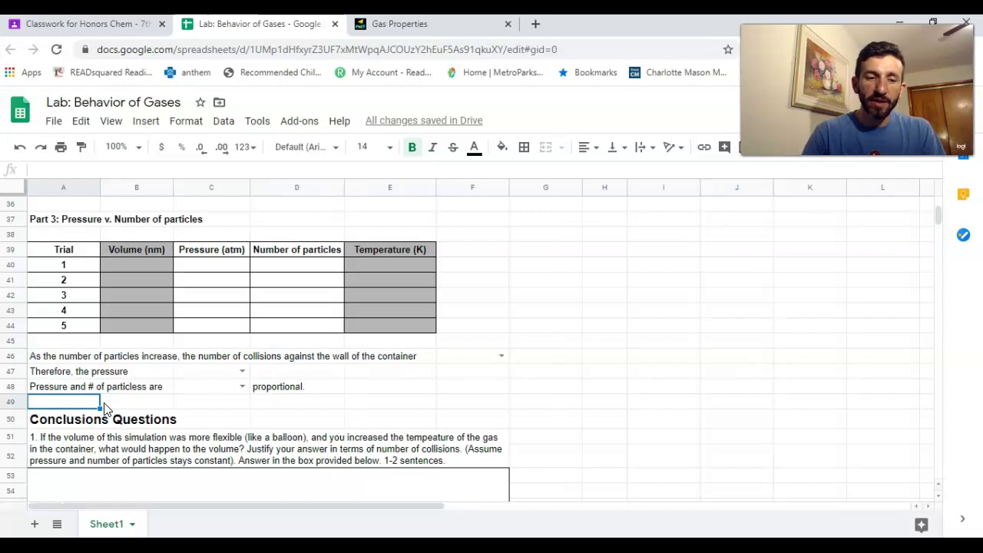
{"action": "key", "text": "Down"}
{"action": "key", "text": "Down"}
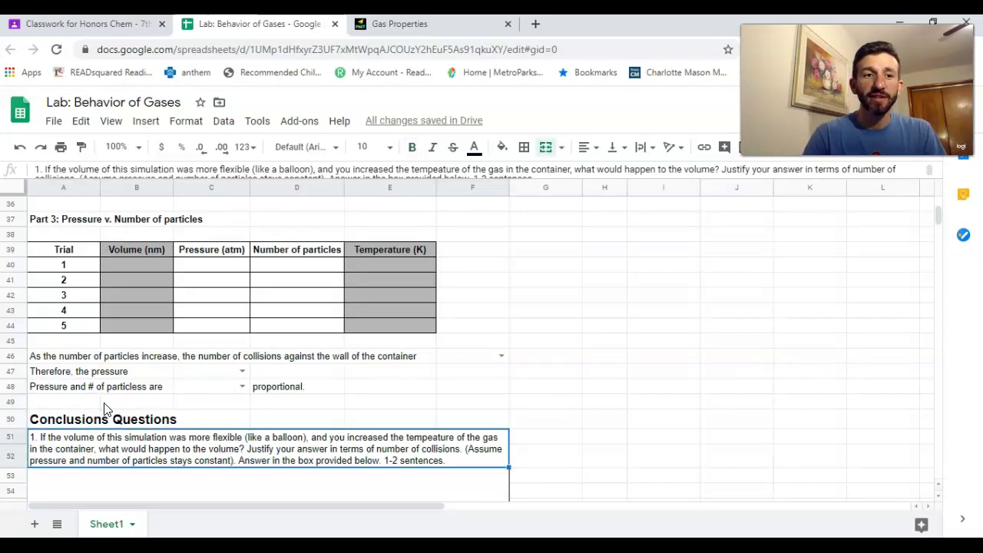
{"action": "key", "text": "Down"}
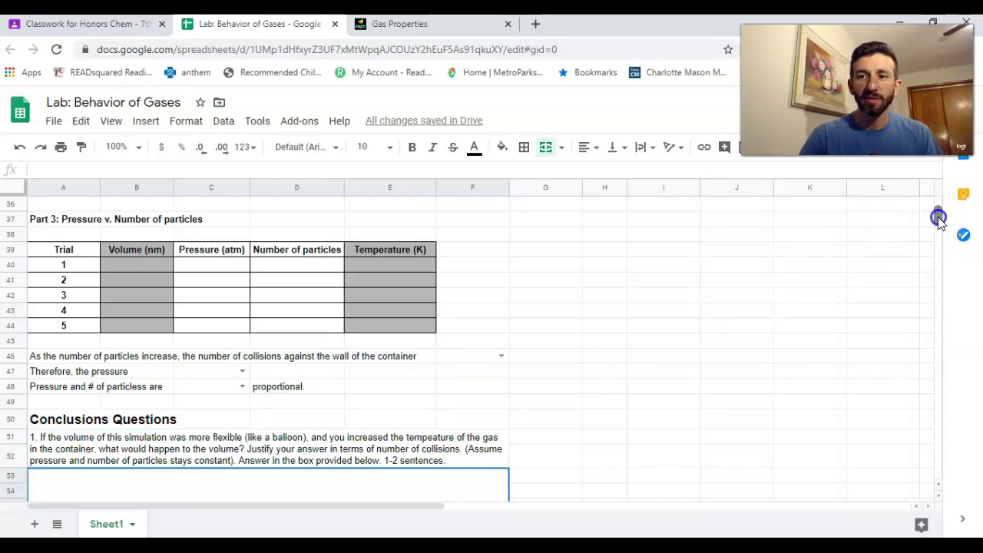
{"action": "left_click_drag", "start_coordinate": [938, 219], "coordinate": [938, 222]}
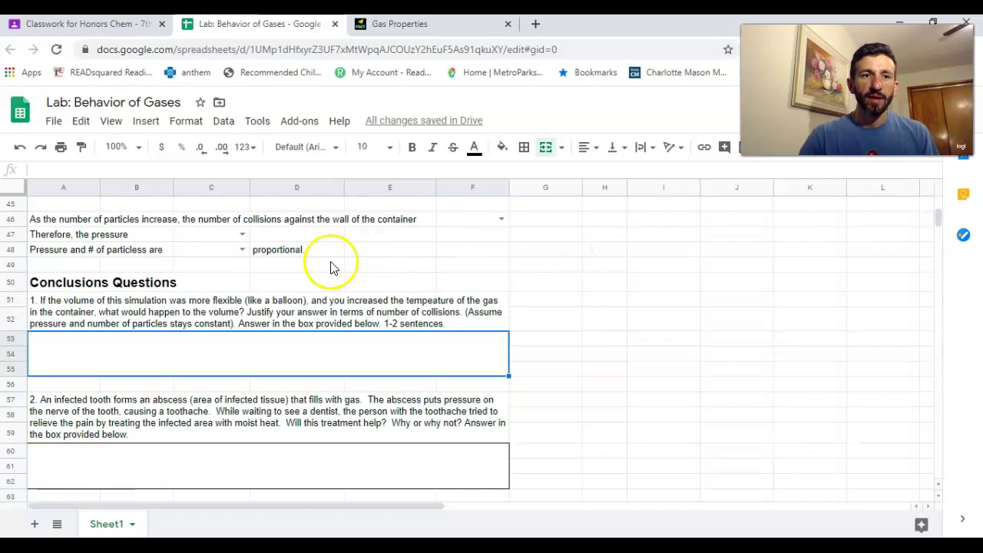
{"action": "double_click", "coordinate": [138, 358]}
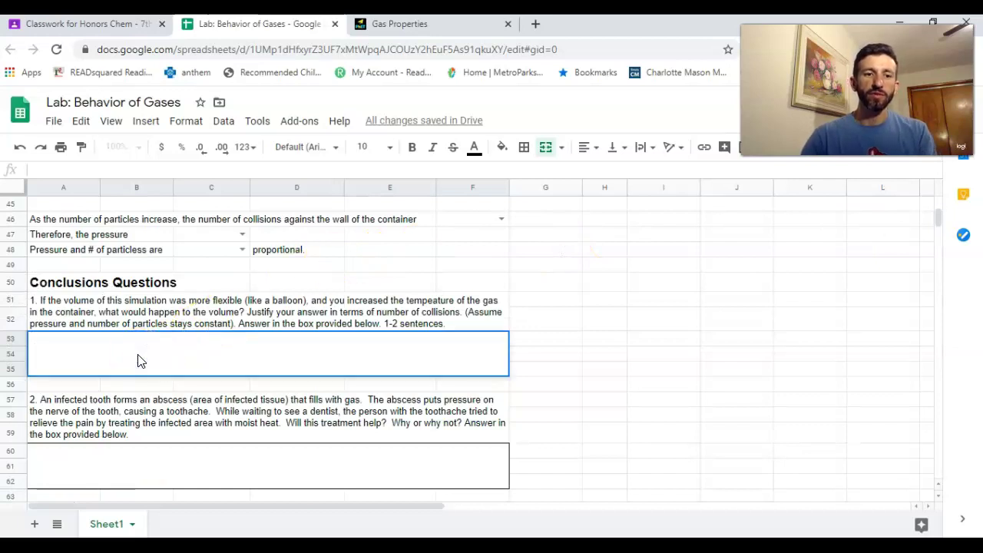
{"action": "type", "text": ";lakdsjf;alkdsjf;al"}
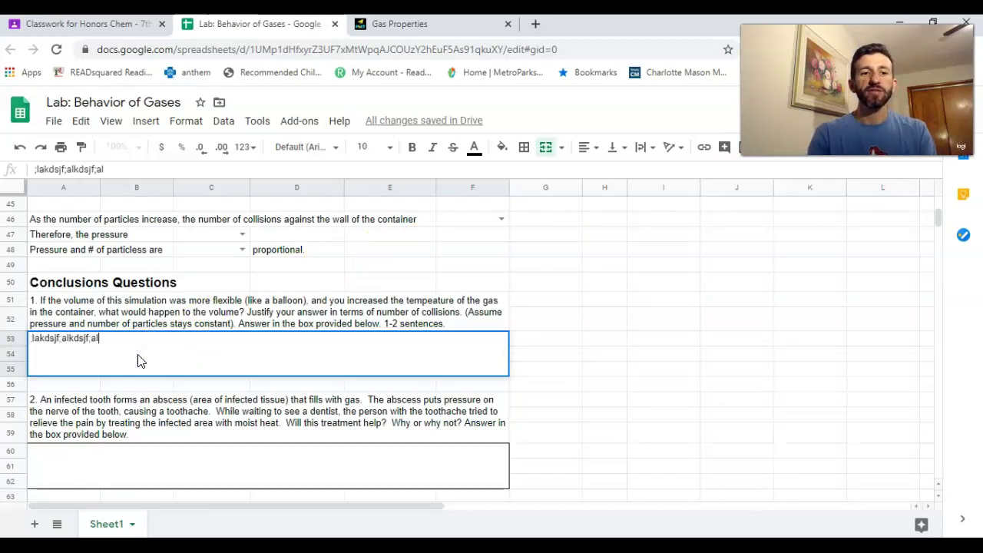
{"action": "key", "text": "BackSpace"}
{"action": "key", "text": "BackSpace"}
{"action": "key", "text": "BackSpace"}
{"action": "key", "text": "BackSpace"}
{"action": "key", "text": "BackSpace"}
{"action": "key", "text": "BackSpace"}
{"action": "key", "text": "BackSpace"}
{"action": "key", "text": "BackSpace"}
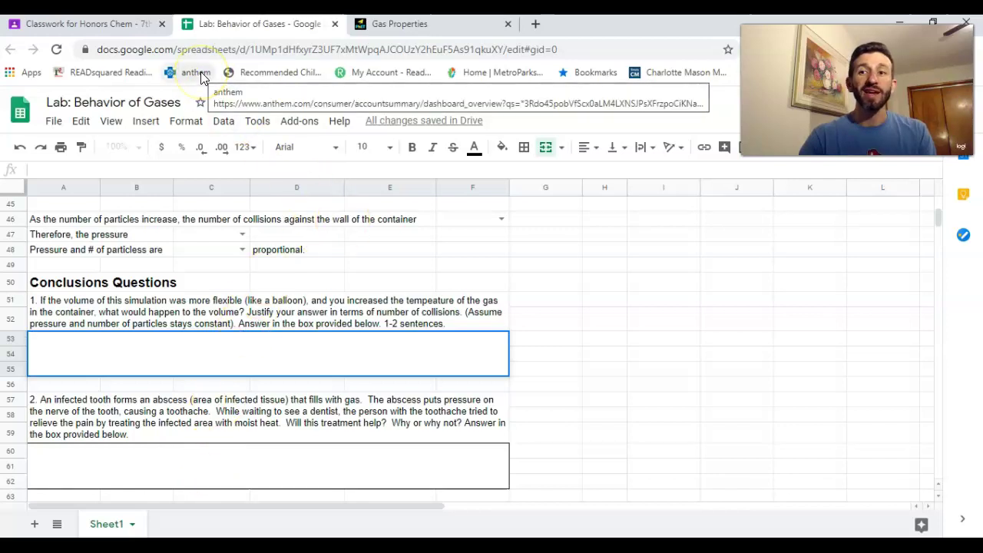
Review the Lab: Behavior of Gases assignment's 4-criteria, 20-point rubric, then close it.
{"action": "left_click", "coordinate": [121, 27]}
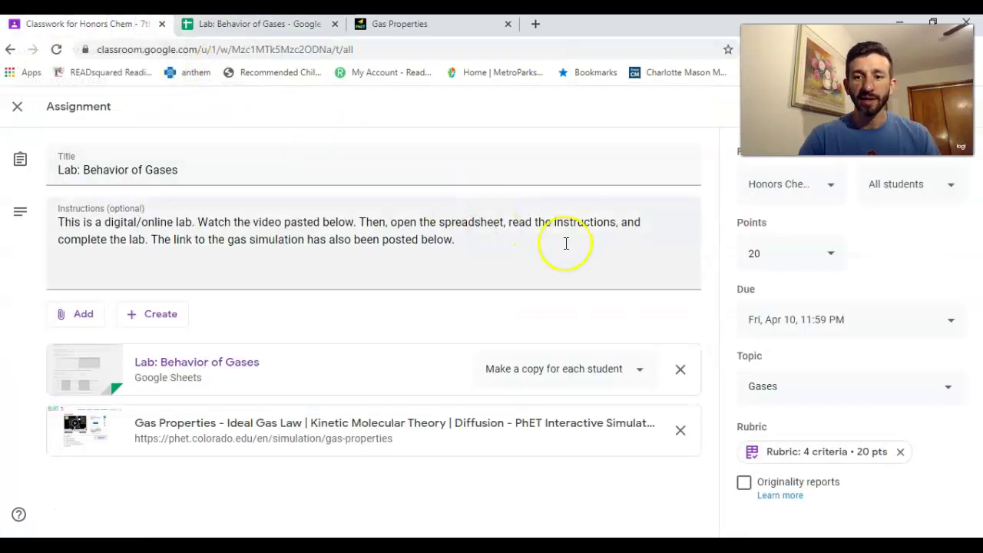
{"action": "left_click", "coordinate": [830, 453]}
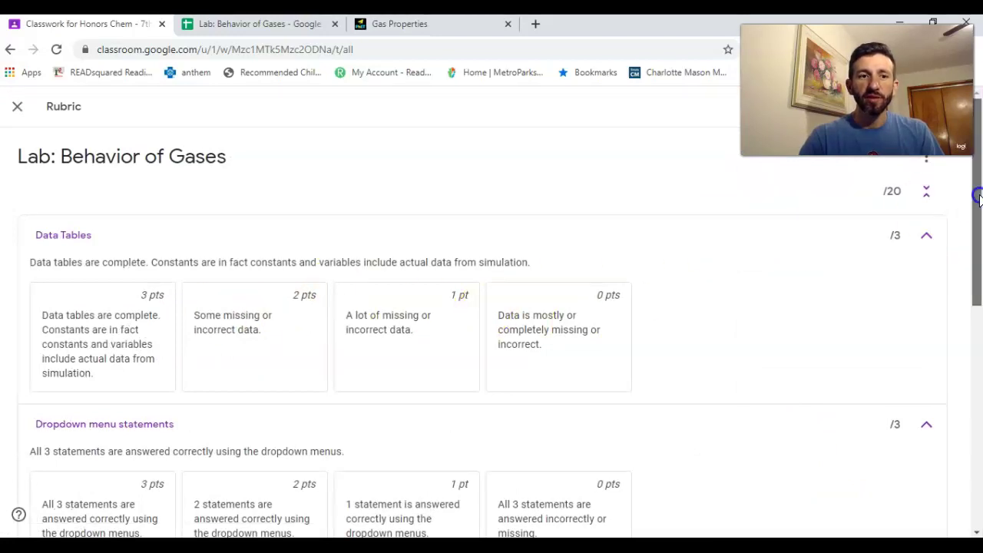
{"action": "left_click_drag", "start_coordinate": [981, 198], "coordinate": [975, 108]}
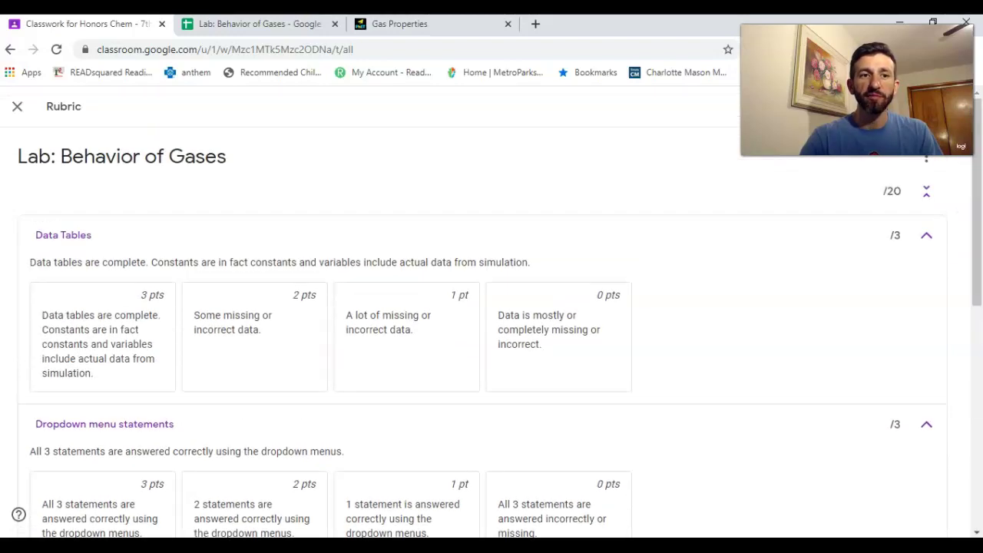
{"action": "left_click", "coordinate": [18, 107]}
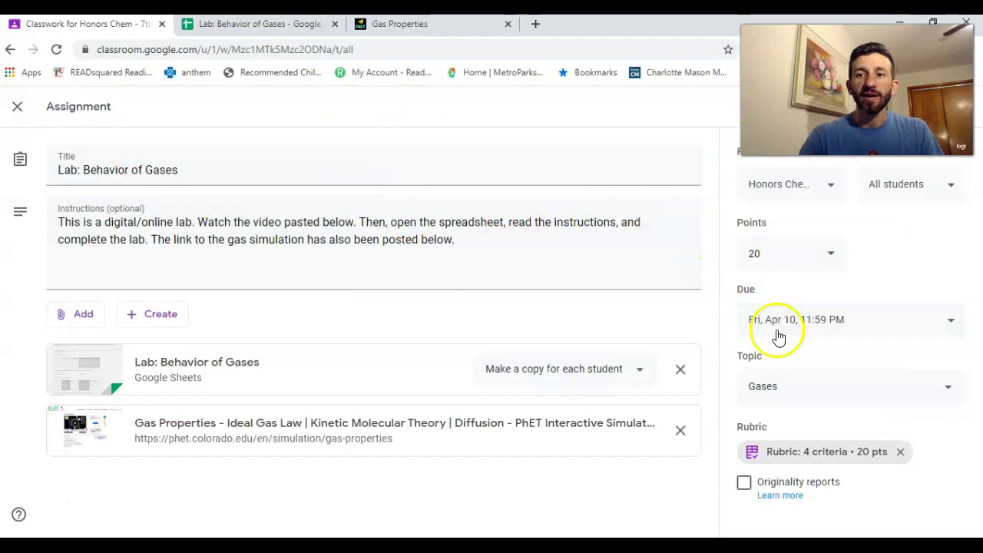